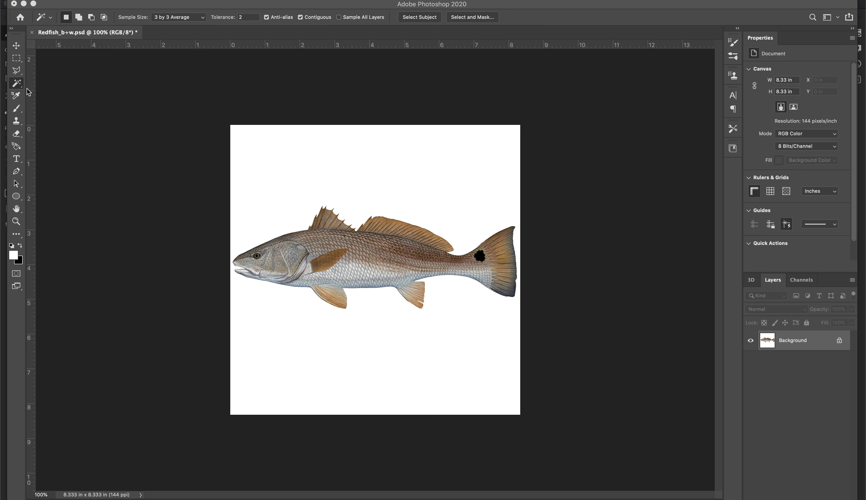
Duplicate the Background layer as Background copy and hide the original layer.
right_click(803, 341)
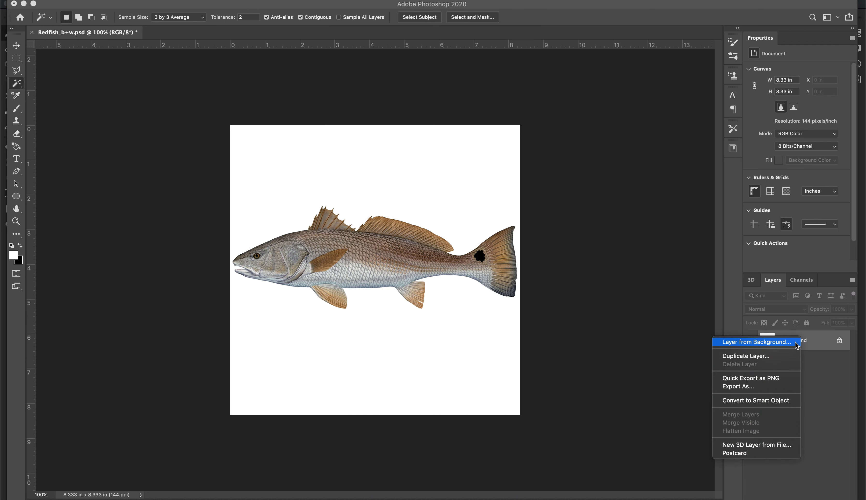
left_click(780, 358)
left_click(527, 226)
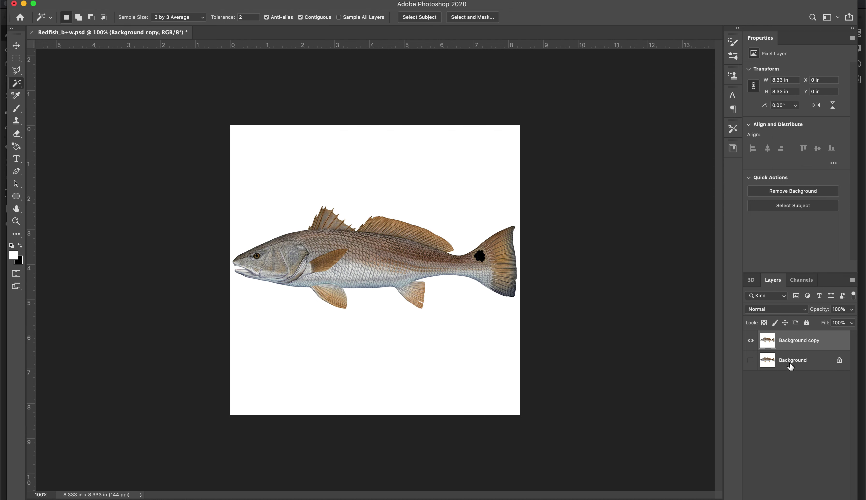
Switch to Substance Painter and examine the textured redfish's body and scales from several angles under different environment lighting directions.
key("super+Tab")
key("super+Tab")
key("super+Tab")
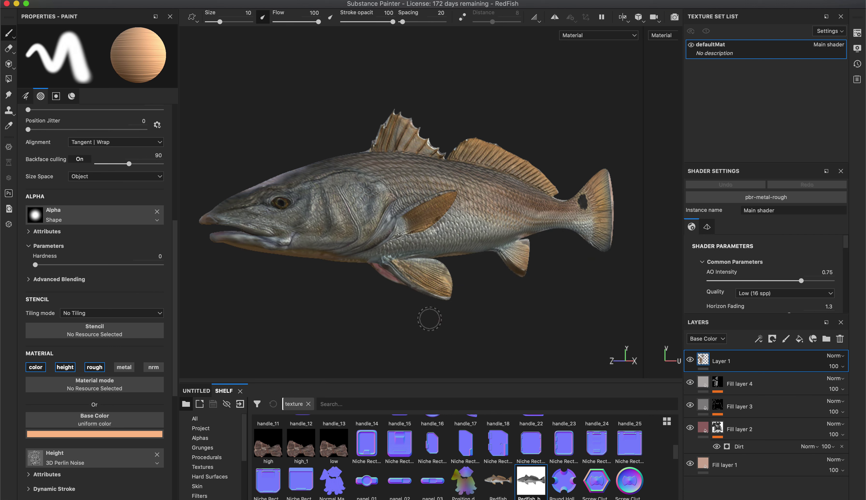
left_click_drag(495, 315, 538, 314, "alt")
right_click_drag(537, 315, 623, 327, "alt")
left_click_drag(614, 325, 430, 315, "alt")
left_click_drag(543, 296, 400, 272, "alt")
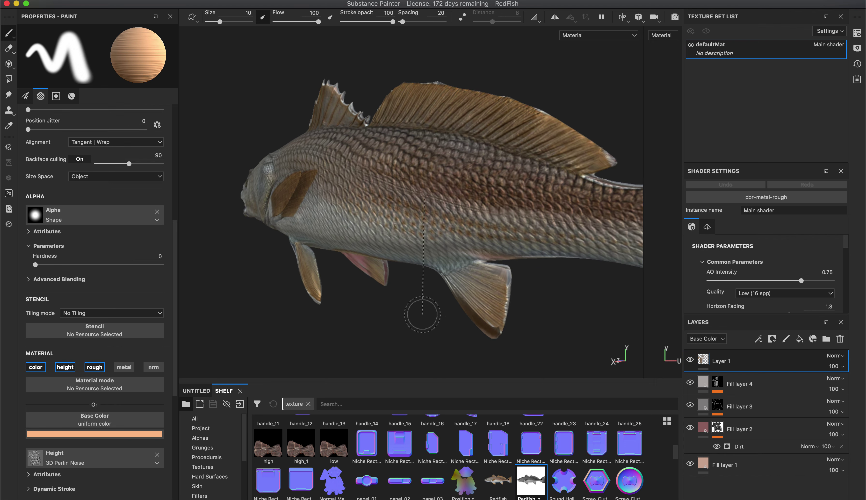
mouse_move(424, 311)
right_mouse_down("shift")
mouse_move(397, 303)
mouse_move(408, 309)
right_mouse_up("shift")
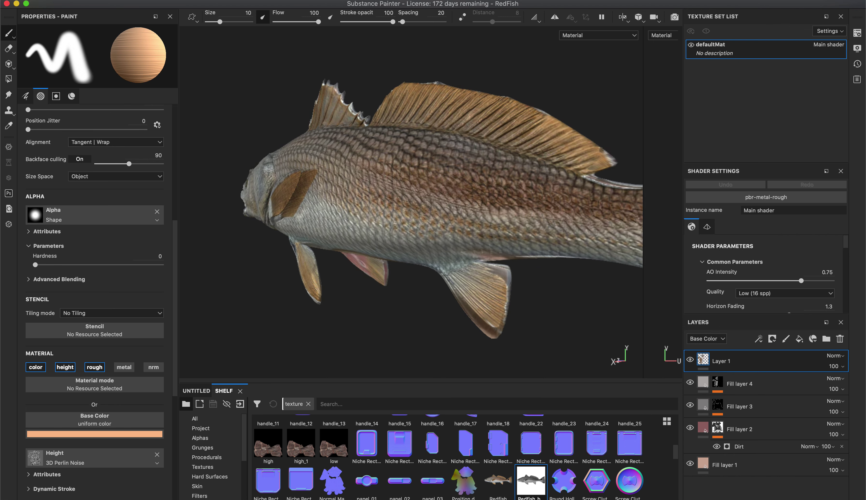
left_click_drag(396, 309, 399, 265, "alt")
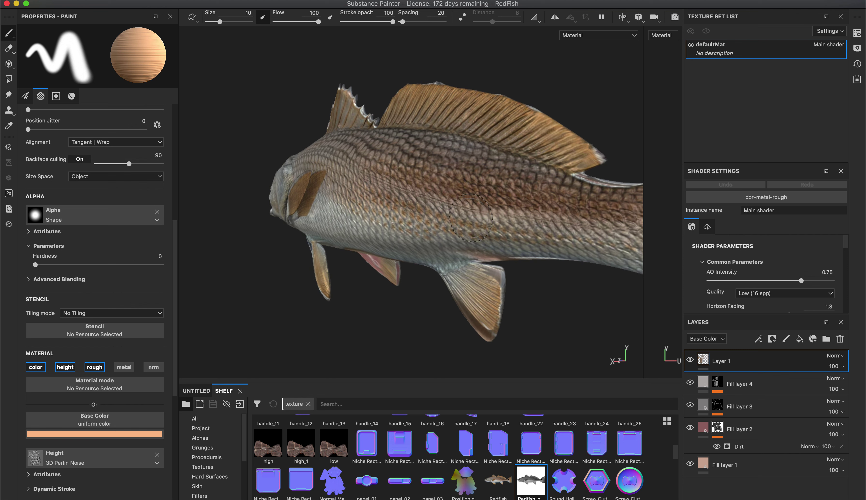
mouse_move(400, 336)
right_mouse_down("shift")
mouse_move(389, 317)
mouse_move(371, 315)
mouse_move(391, 320)
right_mouse_up("shift")
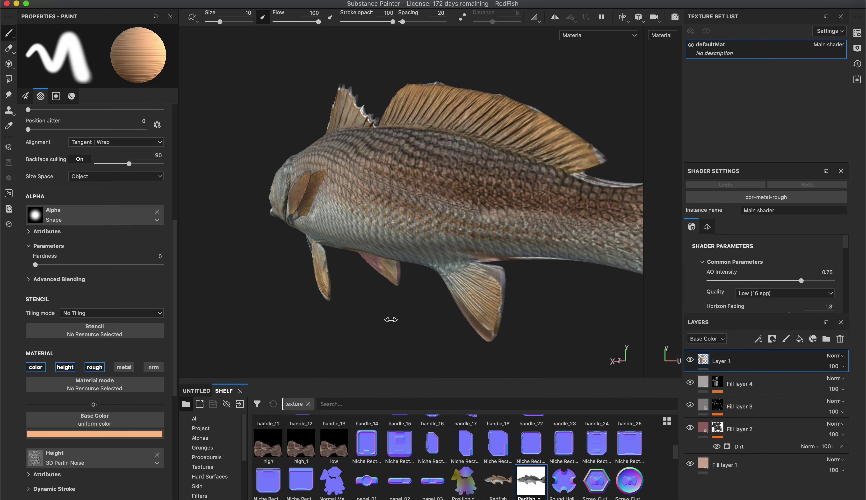
Examine the redfish's head, fins and tail up close, and check the symmetry preview on the whole fish.
mouse_move(399, 318)
left_mouse_down("alt")
mouse_move(407, 316)
mouse_move(390, 276)
mouse_move(519, 276)
mouse_move(458, 300)
mouse_move(560, 333)
left_mouse_up("alt")
right_click_drag(516, 302, 399, 295, "alt")
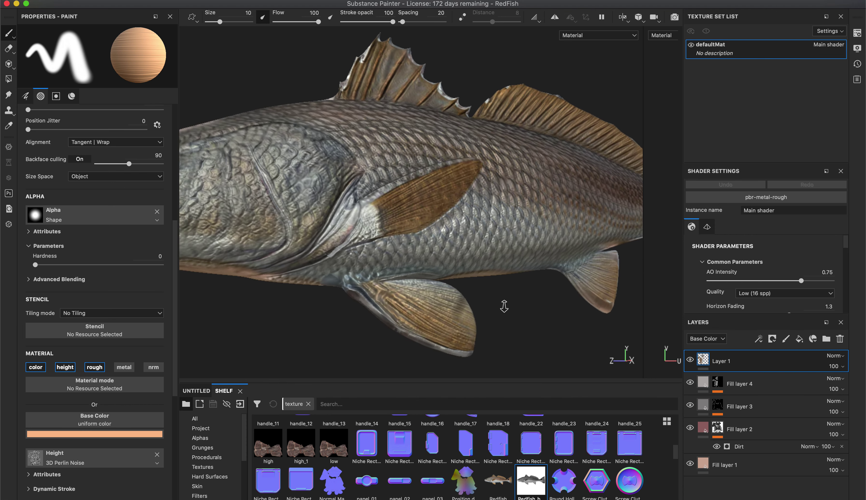
mouse_move(390, 302)
left_mouse_down("alt")
mouse_move(369, 301)
mouse_move(399, 310)
left_mouse_up("alt")
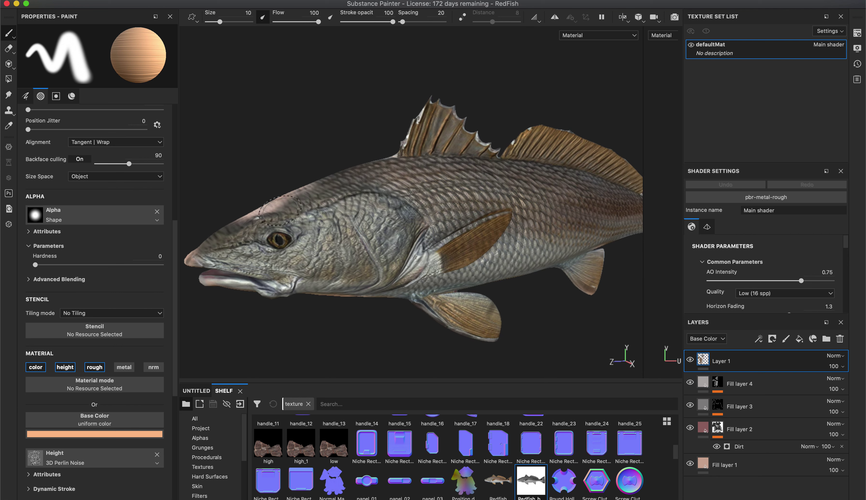
left_click_drag(451, 239, 396, 207, "alt")
right_click_drag(395, 206, 344, 172, "alt")
middle_click_drag(344, 172, 303, 150, "alt")
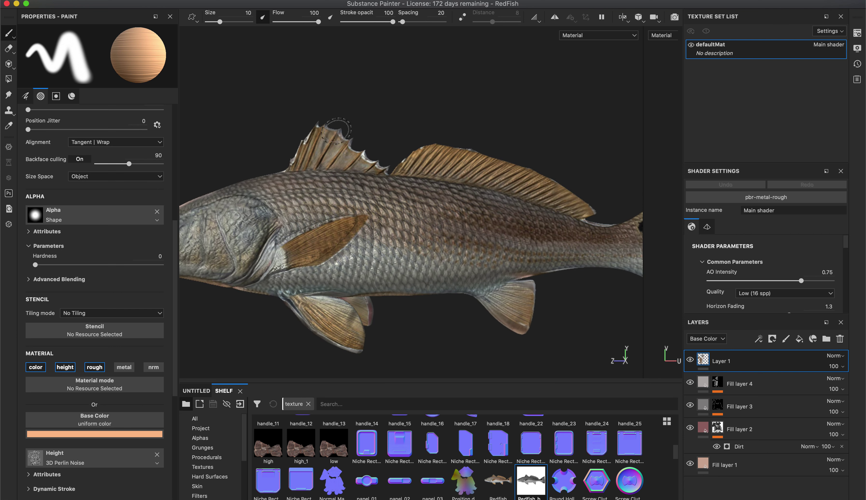
middle_click_drag(454, 190, 305, 155, "alt")
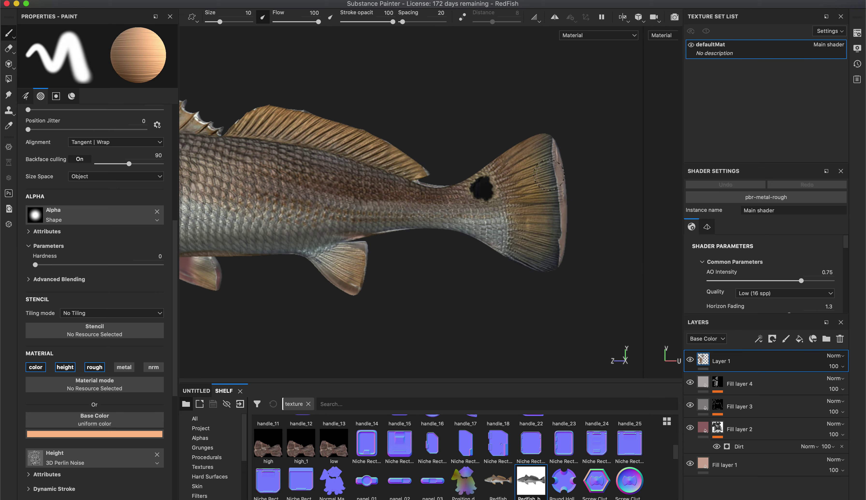
middle_click_drag(414, 257, 513, 190, "alt")
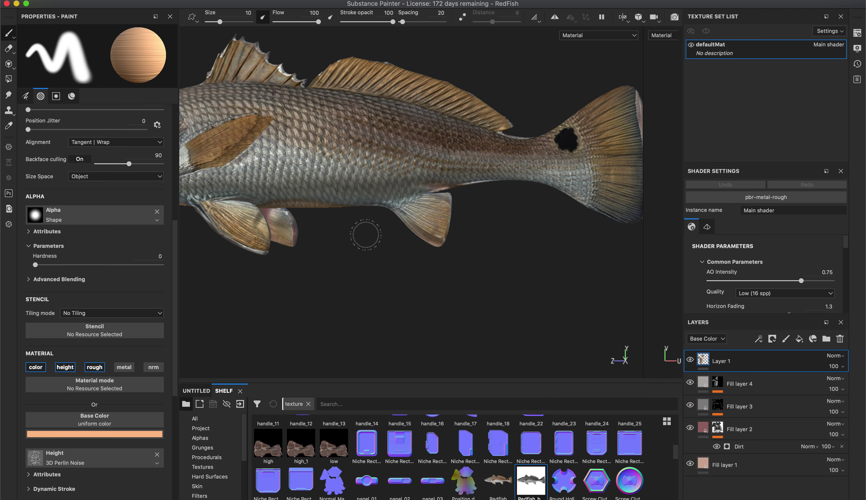
scroll(534, 213, "down", 3)
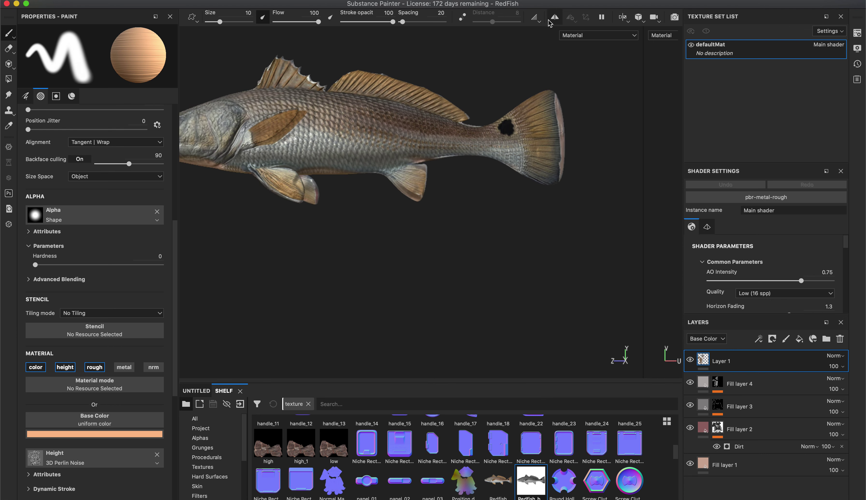
left_click_drag(408, 254, 519, 248, "alt")
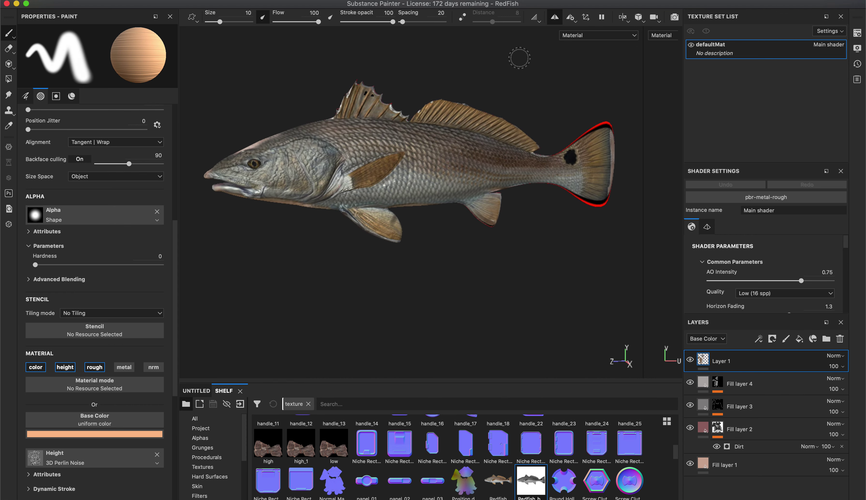
left_click(555, 16)
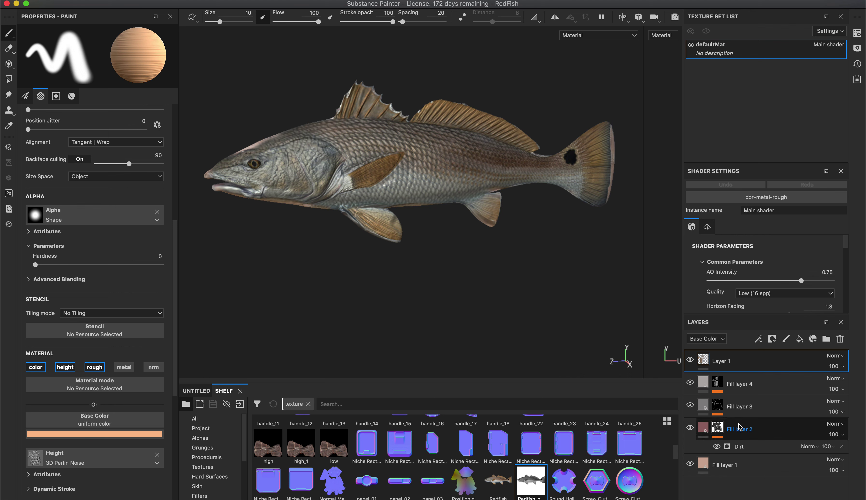
Save a copy of the project as RedFish_test in the Substance Painter folder.
left_click(114, 0)
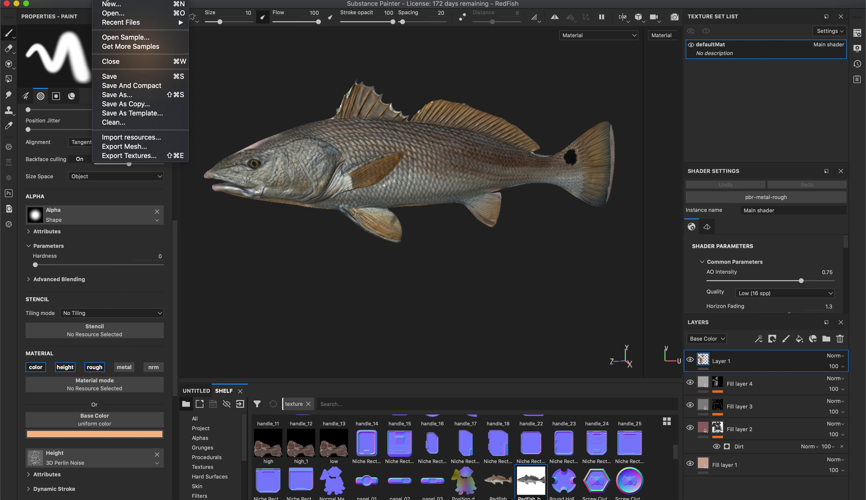
left_click(141, 94)
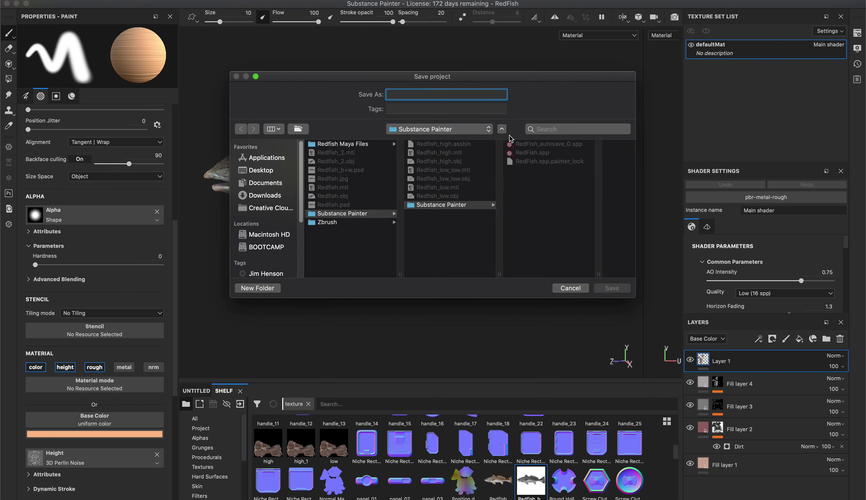
left_click(522, 157)
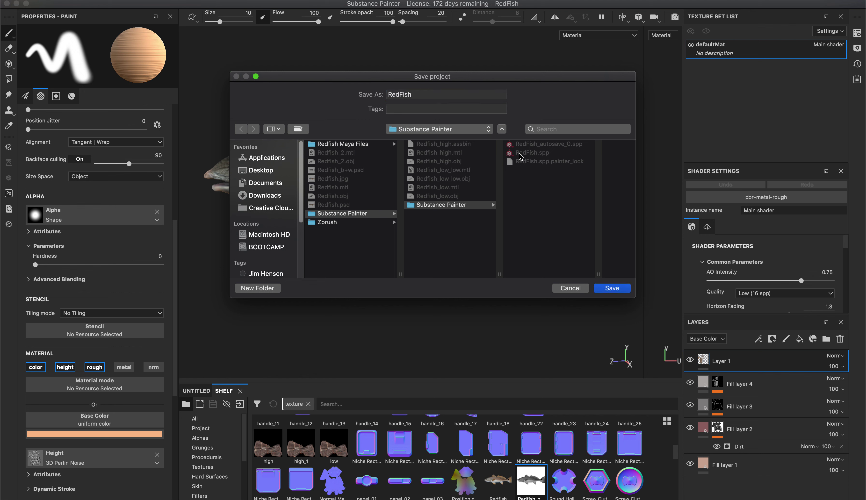
left_click(414, 95)
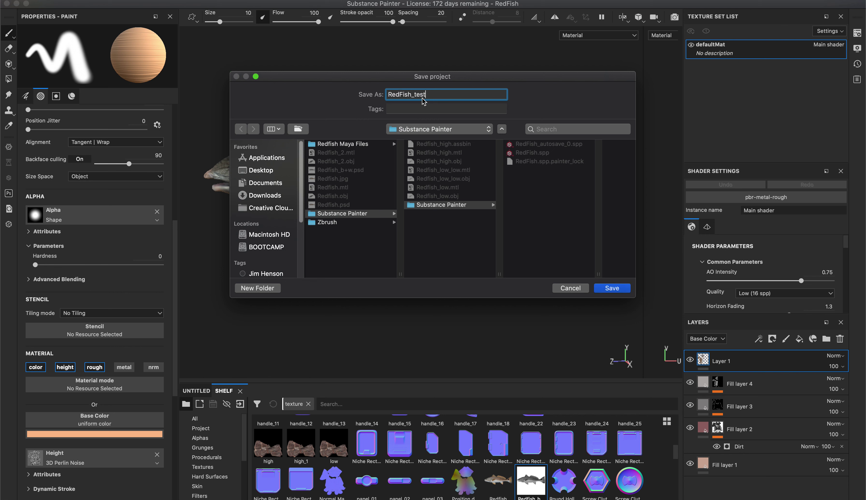
left_click(621, 291)
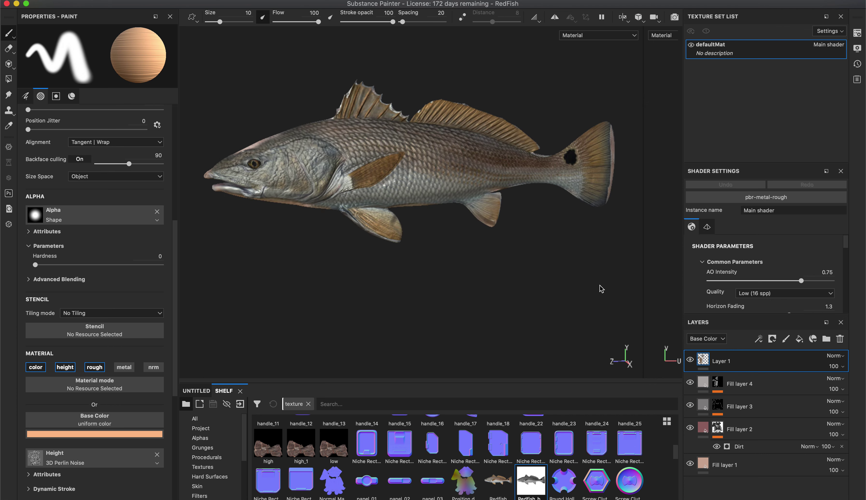
Open the recent project RedFish.spp and widen its 3D view so it takes most of the space beside the UV view.
left_click(112, 5)
mouse_move(114, 28)
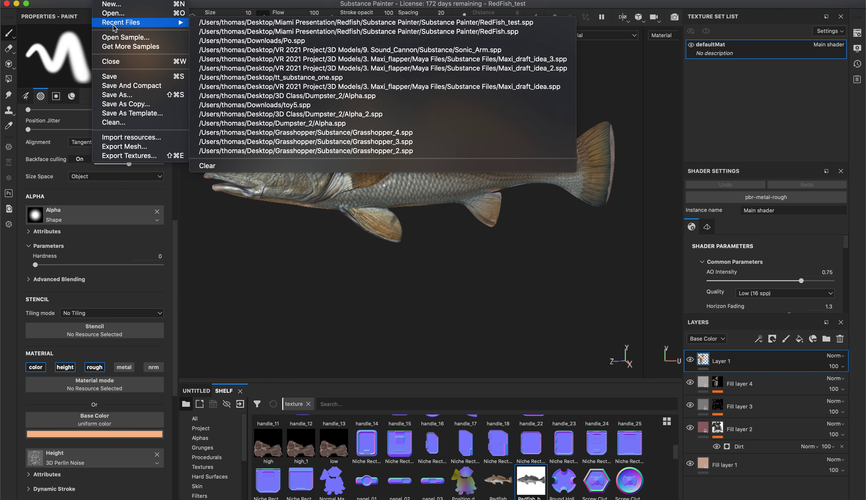
left_click(277, 32)
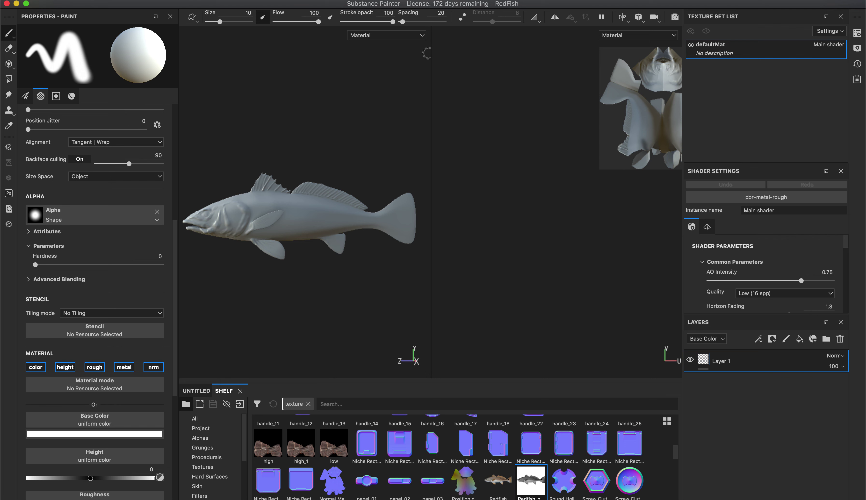
left_click_drag(432, 54, 329, 55)
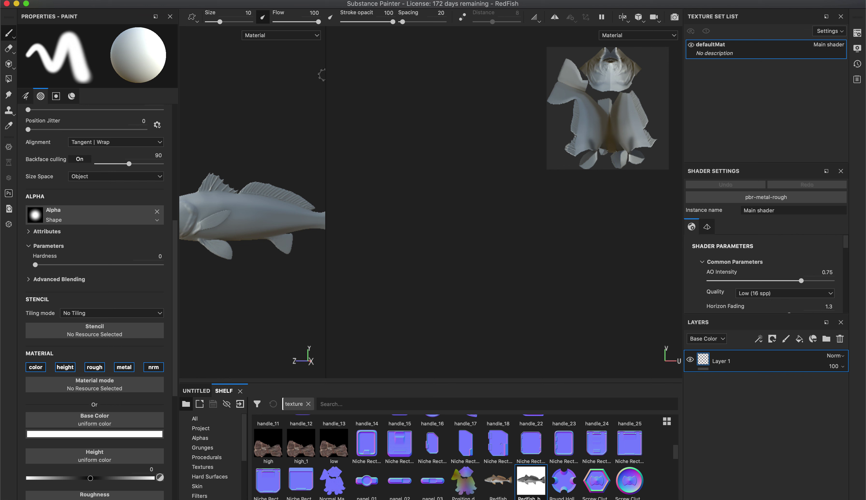
left_click_drag(326, 93, 649, 94)
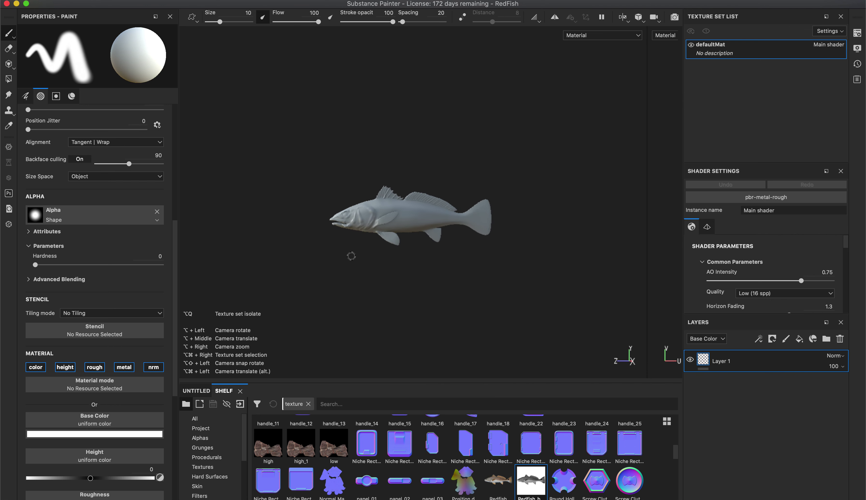
scroll(350, 253, "up", 5, "alt")
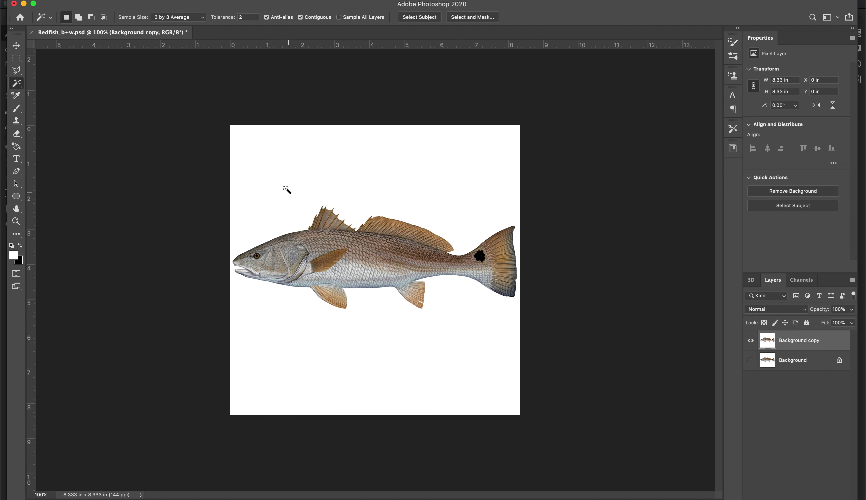
In Photoshop, delete the white area around the fish on the Background copy layer using a Magic Wand selection, and deselect.
left_click(272, 177)
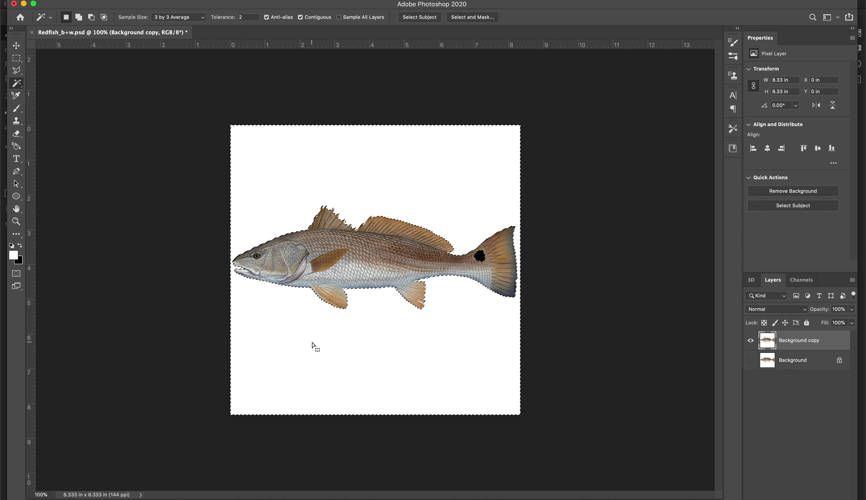
left_click(16, 58)
left_click(103, 127)
left_click(16, 83)
left_click(282, 182)
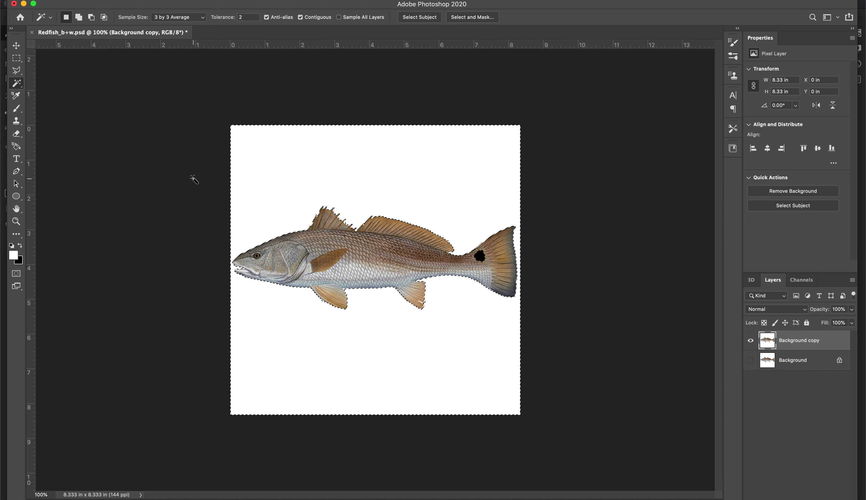
key("Delete")
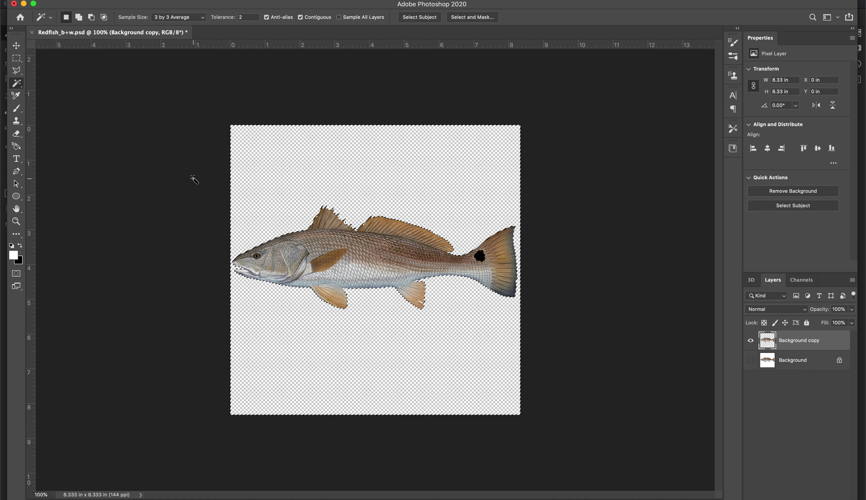
left_click(203, 166)
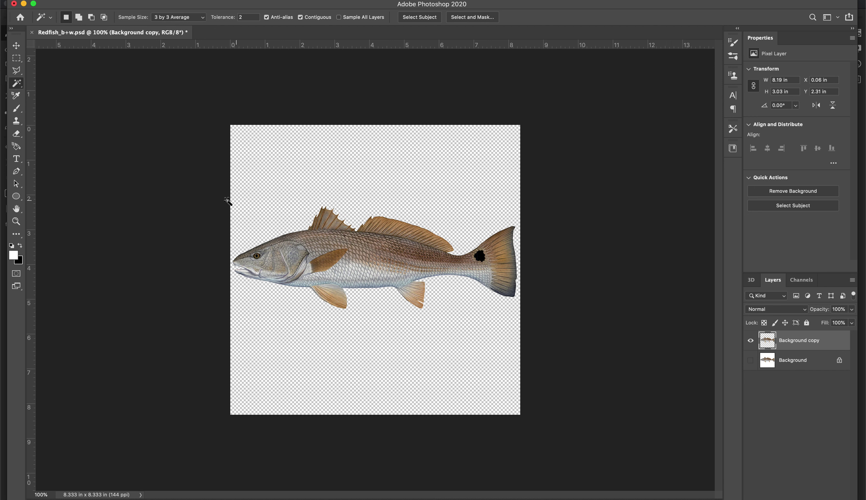
left_click(16, 221)
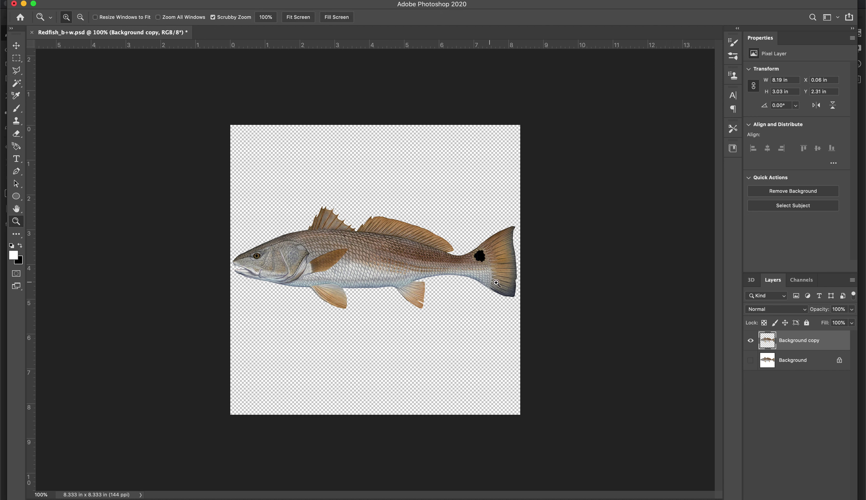
left_click(519, 261)
left_click(531, 259)
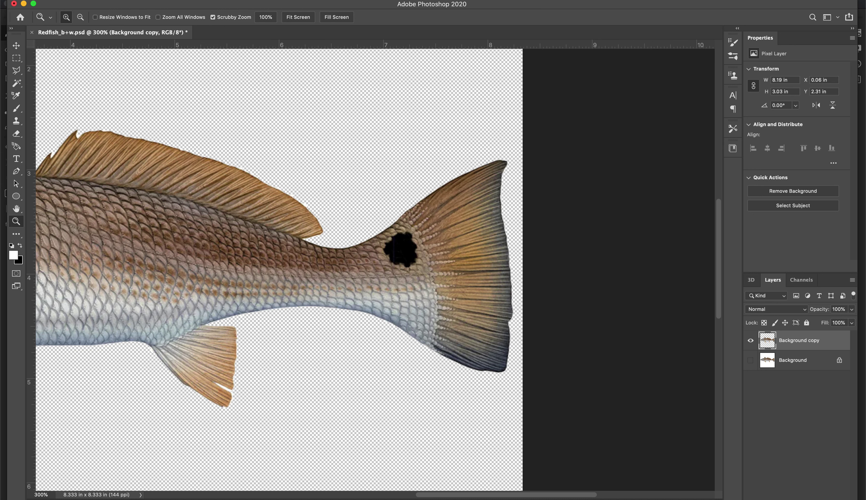
left_click(126, 0)
mouse_move(229, 0)
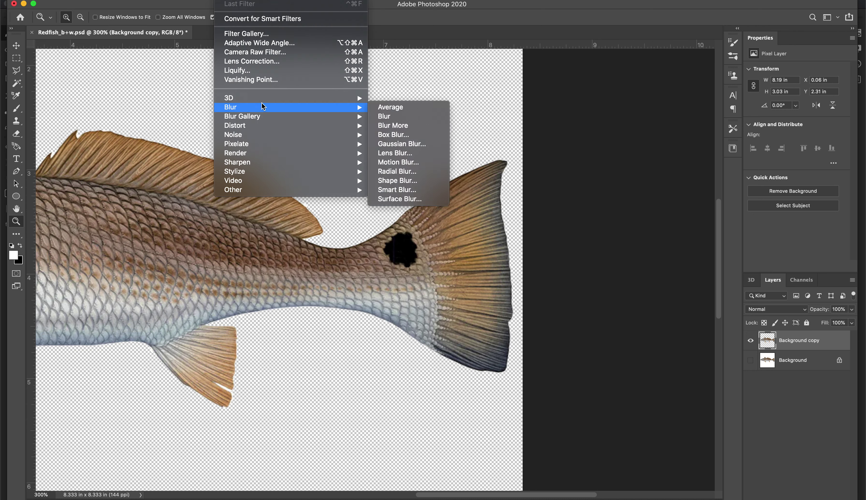
mouse_move(264, 110)
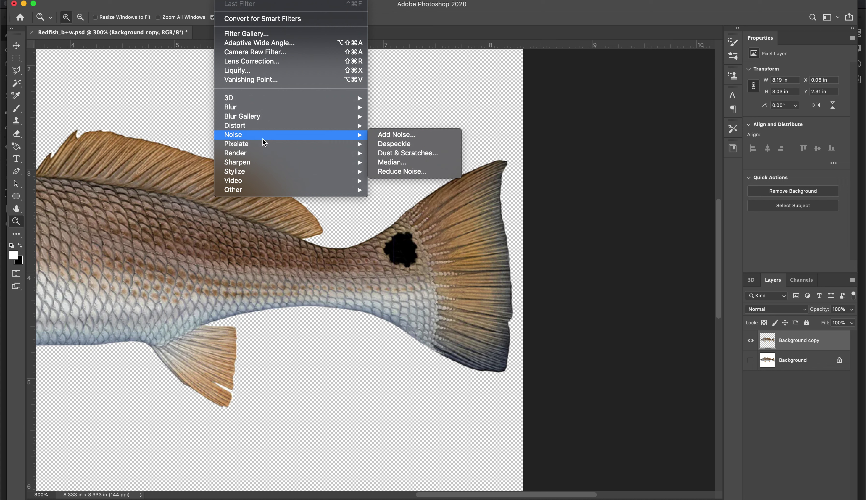
mouse_move(266, 192)
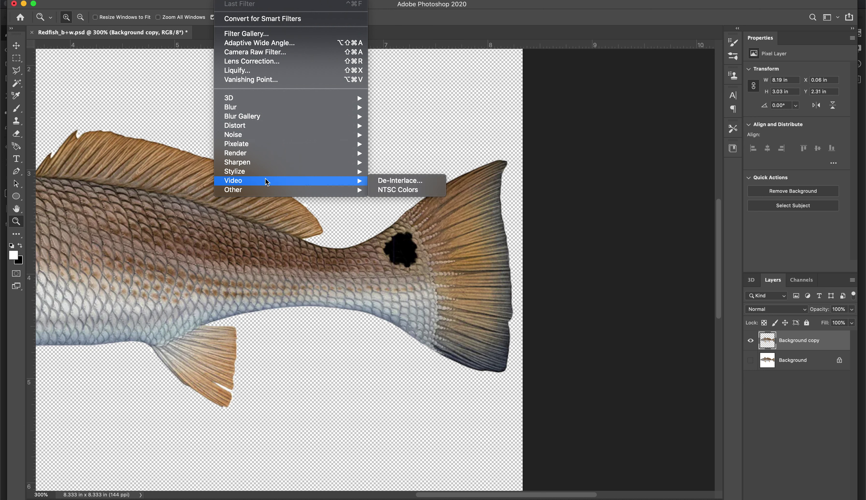
mouse_move(265, 172)
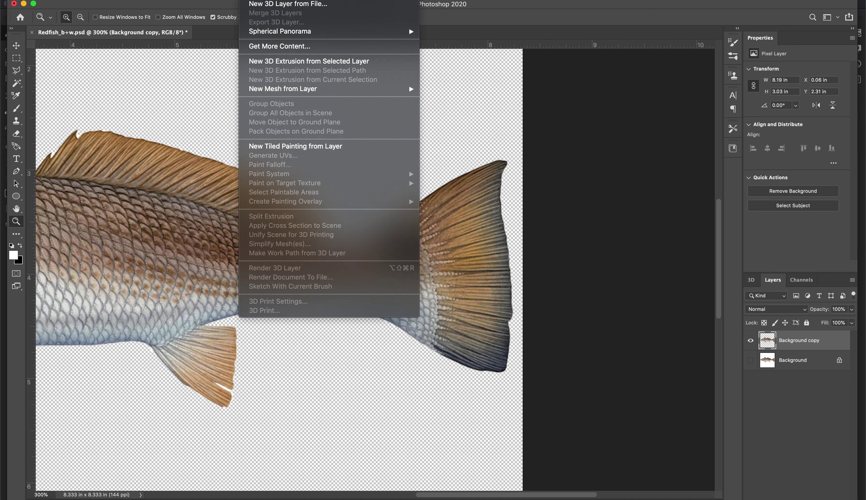
mouse_move(196, 0)
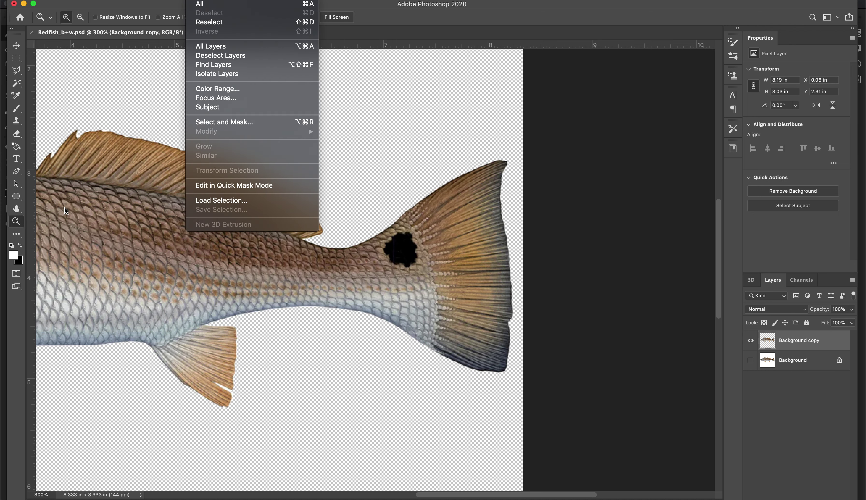
left_click(12, 238)
key("g")
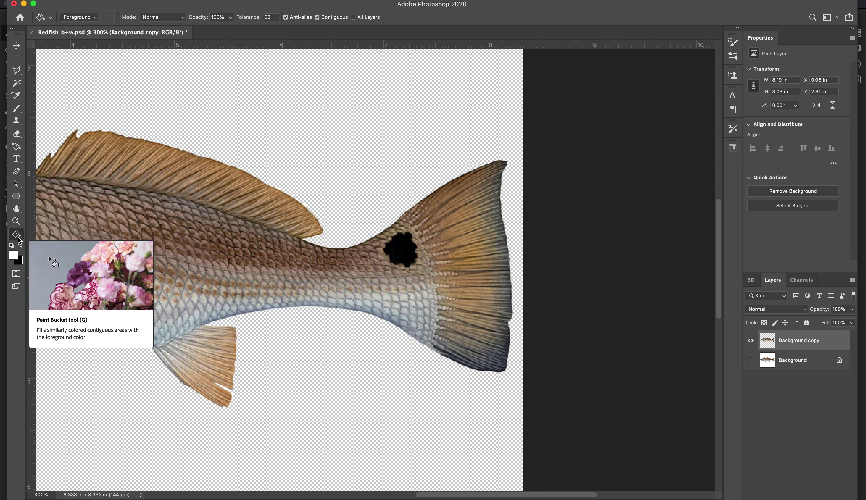
left_click(18, 237)
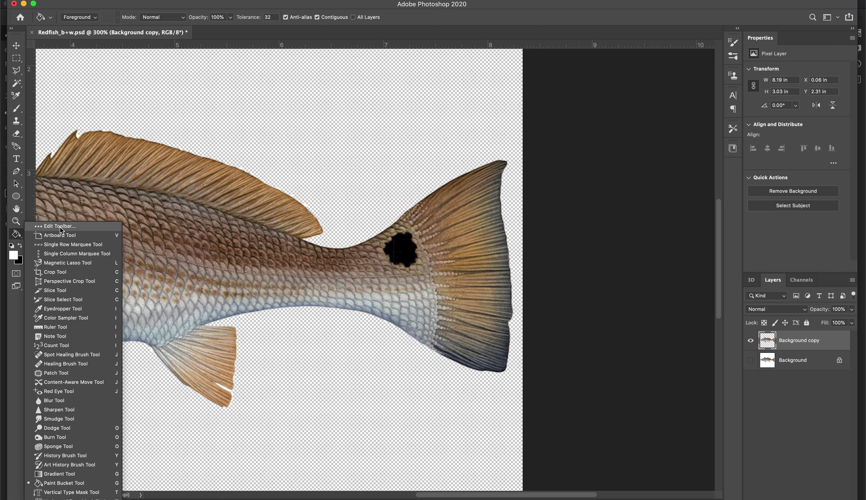
left_click(139, 145)
left_click(139, 146)
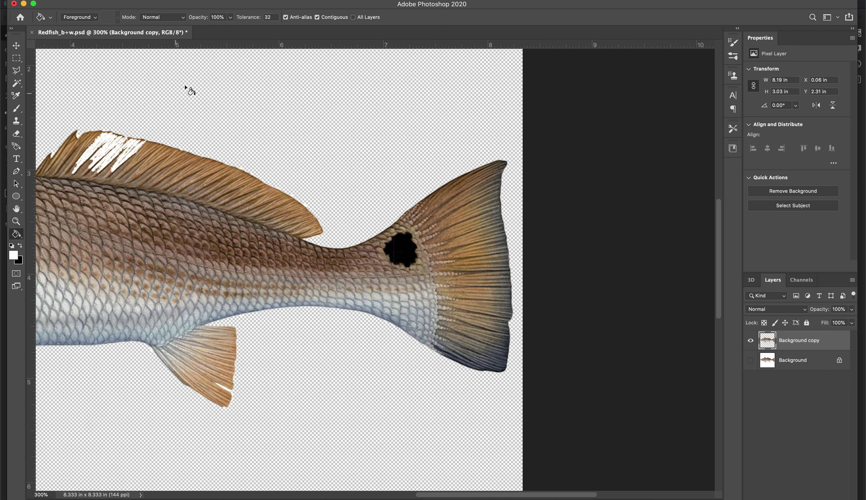
key("super+z")
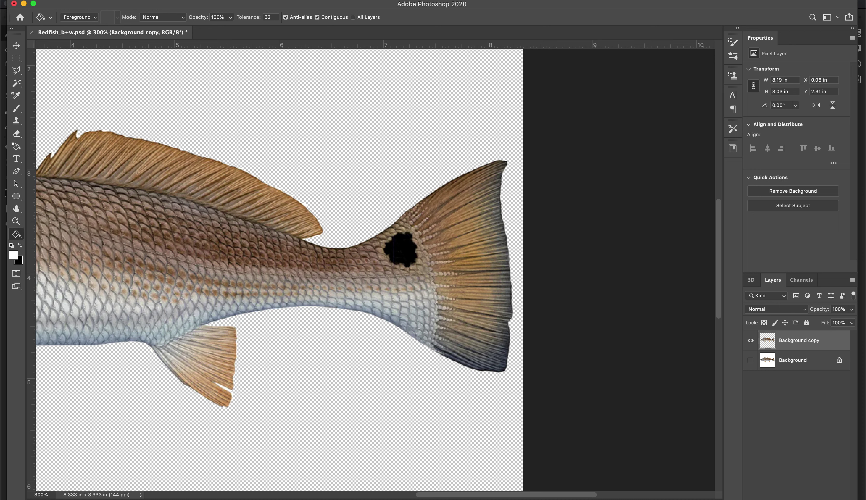
Use the Liquify filter to push the tail's rear edge out to the canvas border and stretch the two lower fins slightly outward.
left_click(228, 0)
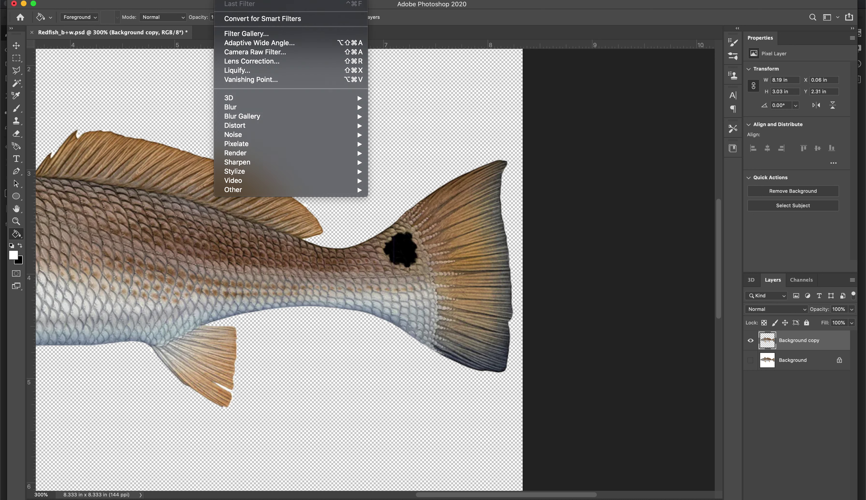
left_click(251, 71)
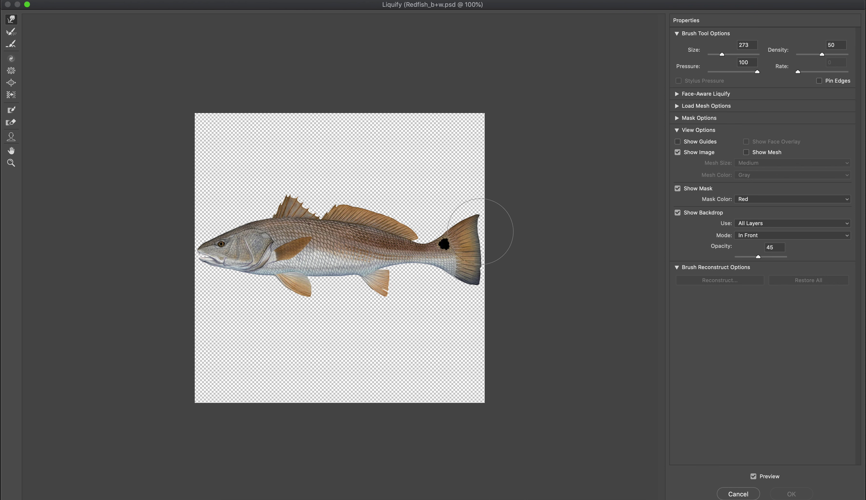
left_click_drag(488, 228, 479, 276)
left_click_drag(473, 219, 484, 221)
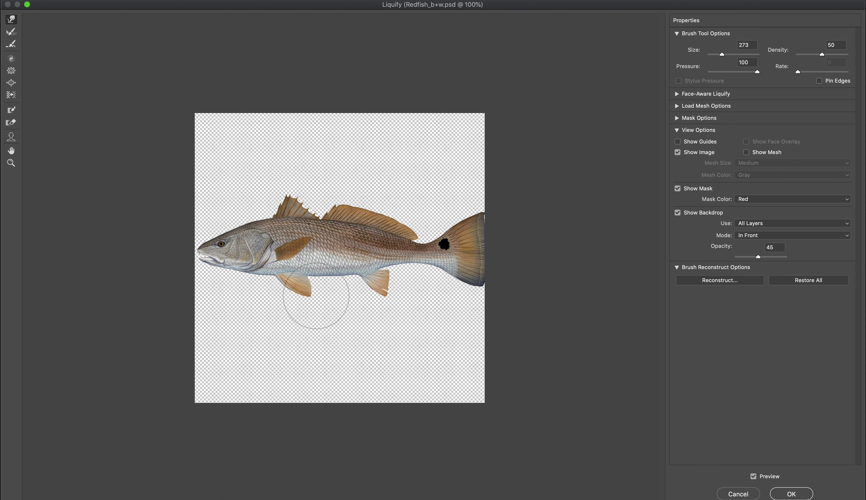
left_click_drag(317, 293, 320, 294)
left_click_drag(389, 285, 392, 290)
left_click(792, 494)
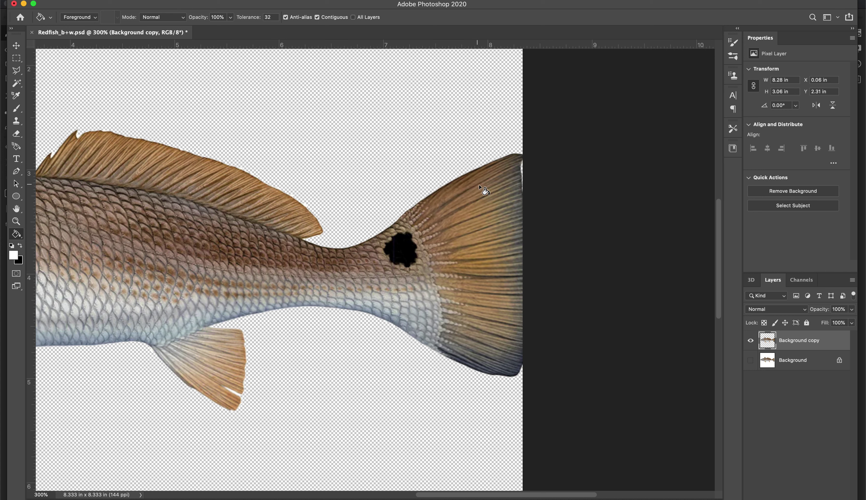
Start saving the image as a new file and browse to the Redfish folder inside Miami Presentation on the Desktop.
left_click(16, 222)
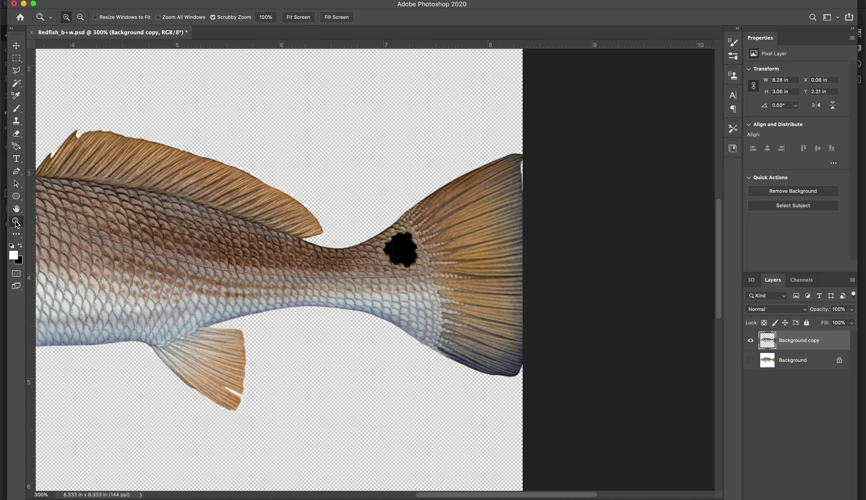
left_click(358, 218, "alt")
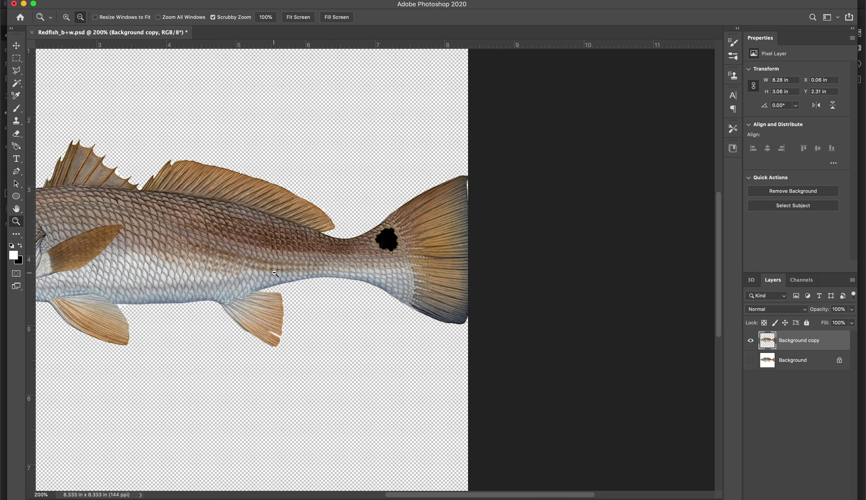
left_click(312, 243, "alt")
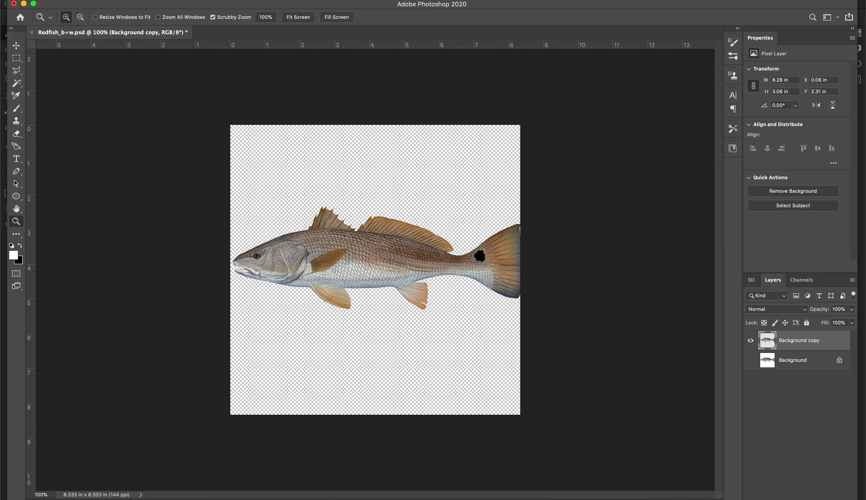
left_click(77, 0)
left_click(113, 102)
left_click(269, 166)
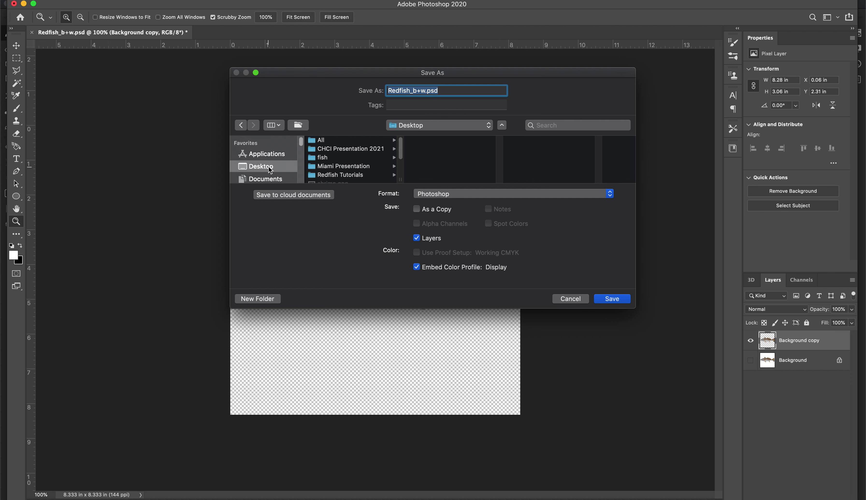
left_click(345, 166)
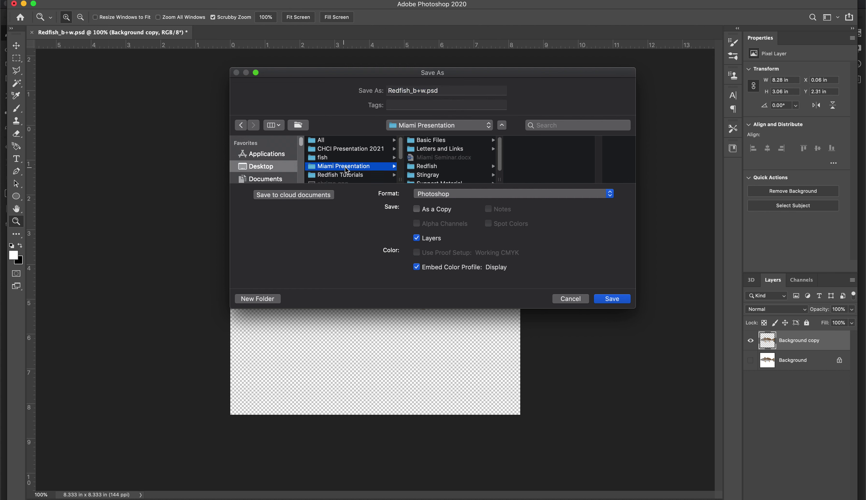
left_click(442, 167)
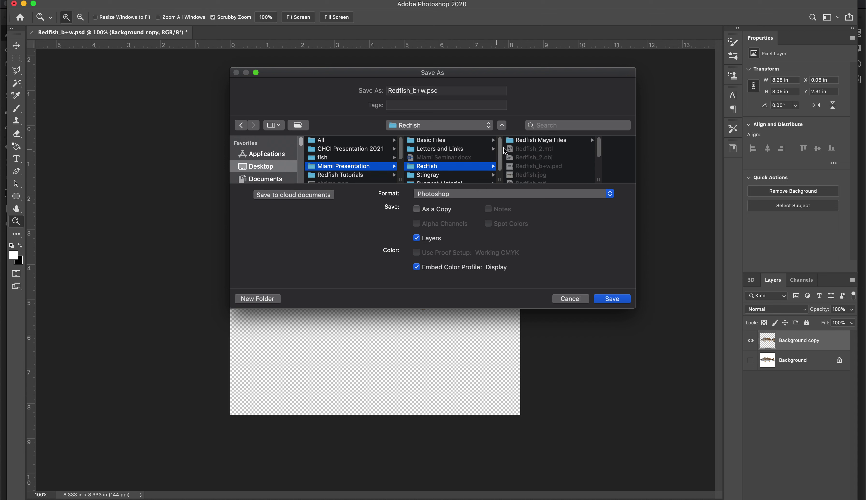
scroll(548, 174, "down", 3)
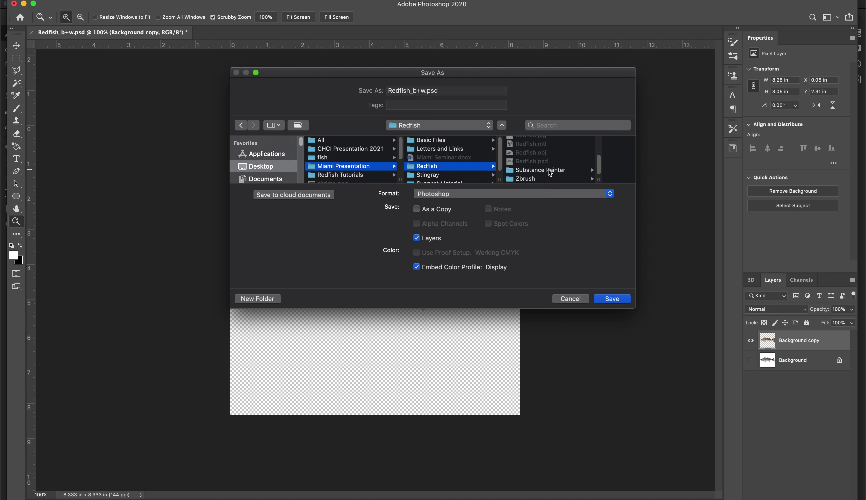
left_click(258, 299)
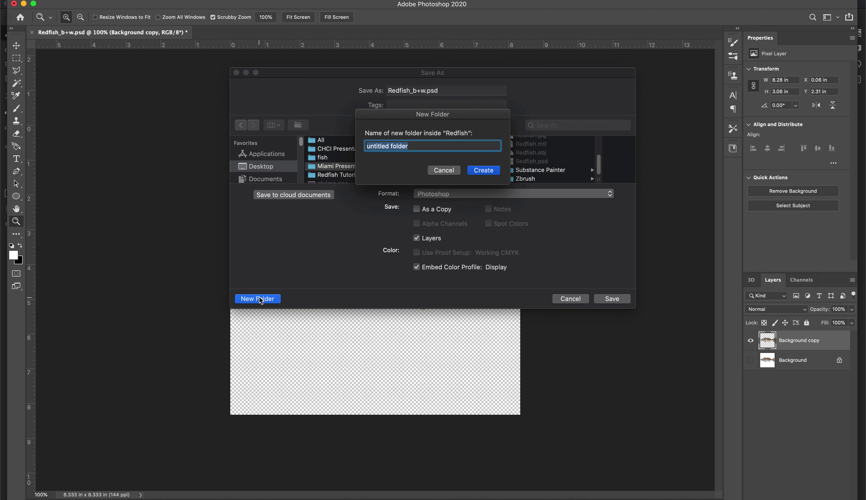
type("sup")
left_click(444, 170)
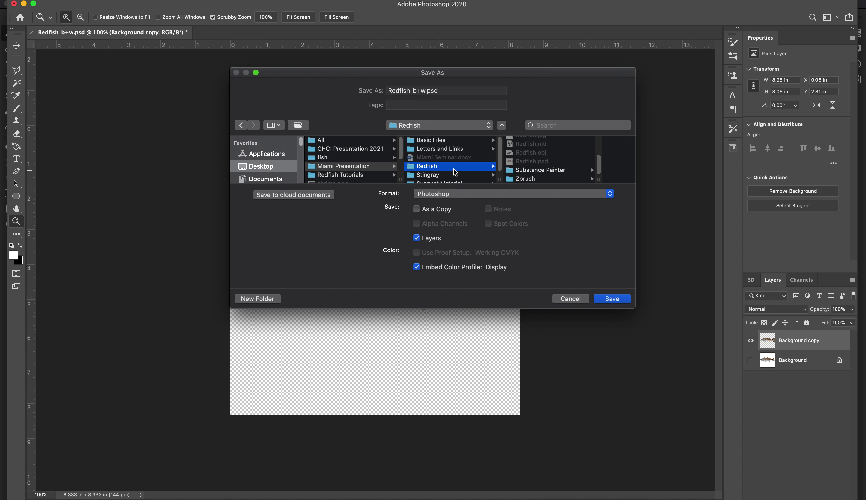
Create a new folder named support_textures inside the Substance Painter folder as the save location.
left_click(525, 171)
left_click(258, 298)
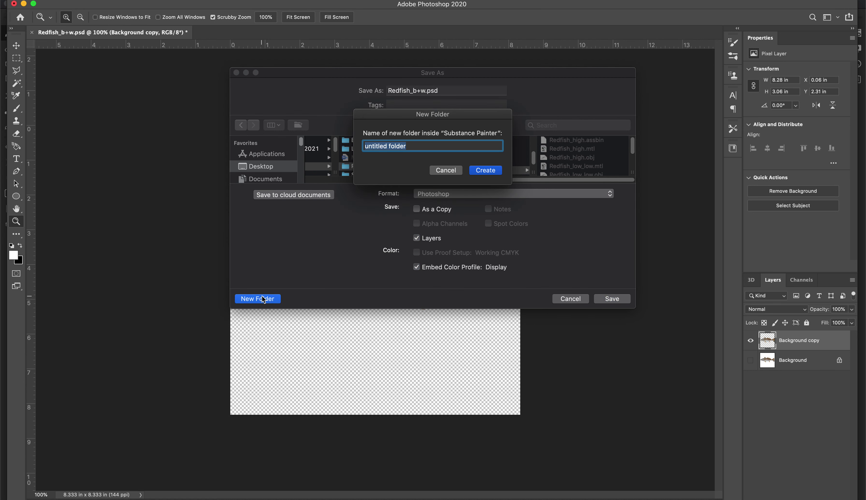
type("support_textures")
left_click(488, 171)
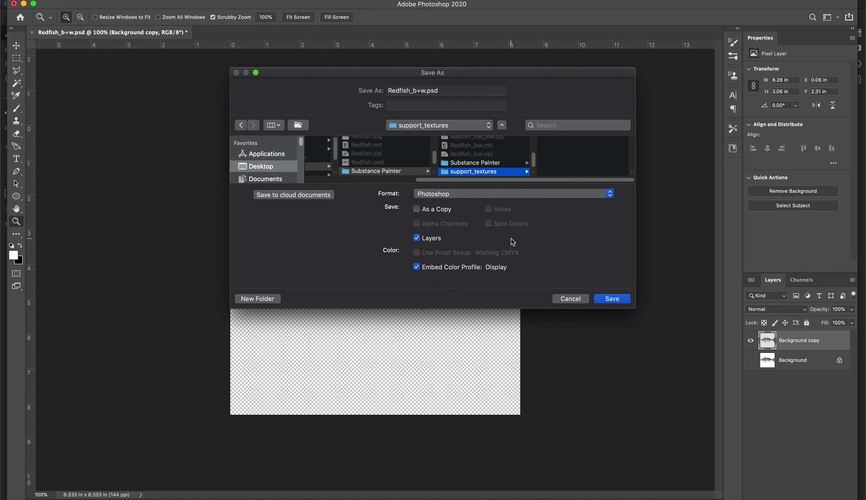
Save the image there as Redfish.psd in Photoshop format with layers and Maximize Compatibility on.
left_click(426, 90)
key("BackSpace")
key("BackSpace")
key("BackSpace")
key("BackSpace")
left_click(609, 299)
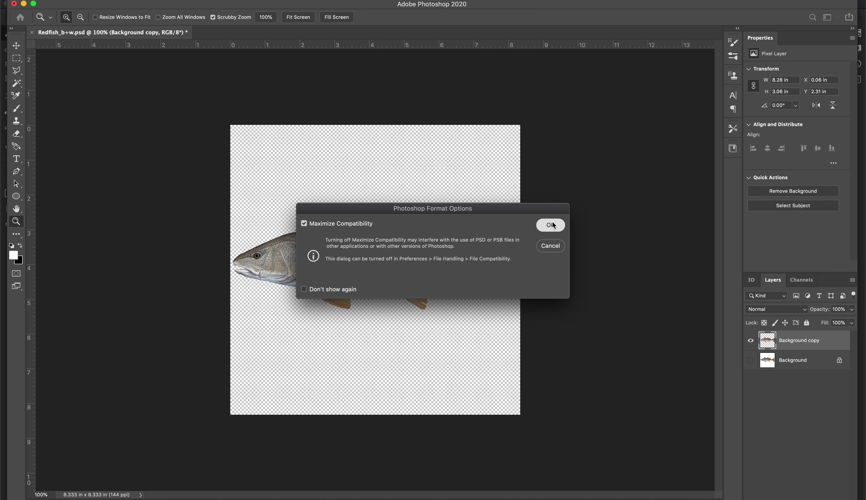
left_click(551, 226)
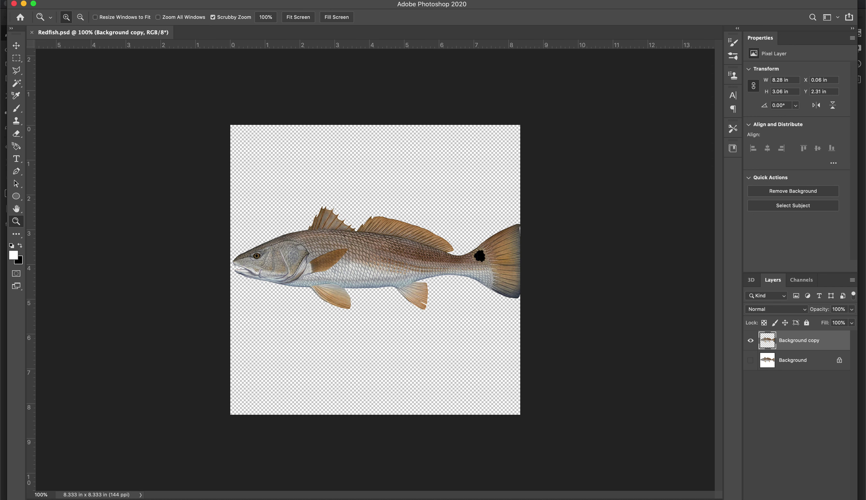
Convert the image to grayscale mode, merging the layers and discarding the color information.
left_click(117, 1)
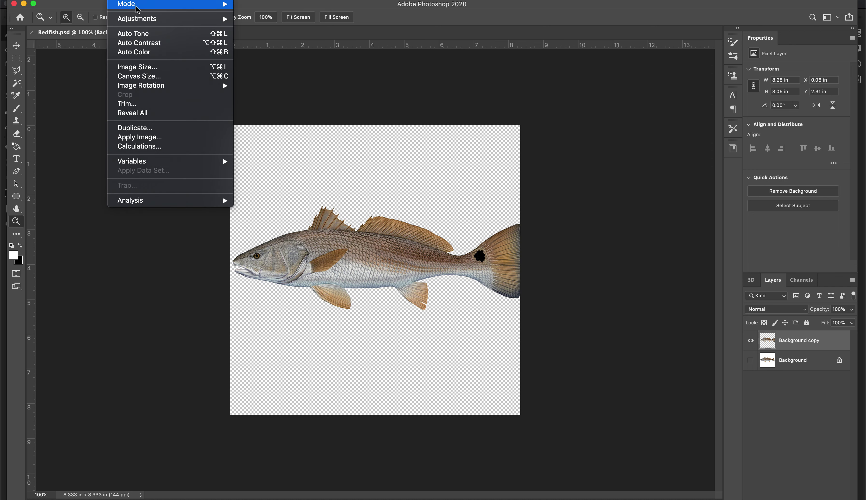
mouse_move(137, 18)
mouse_move(165, 4)
left_click(268, 17)
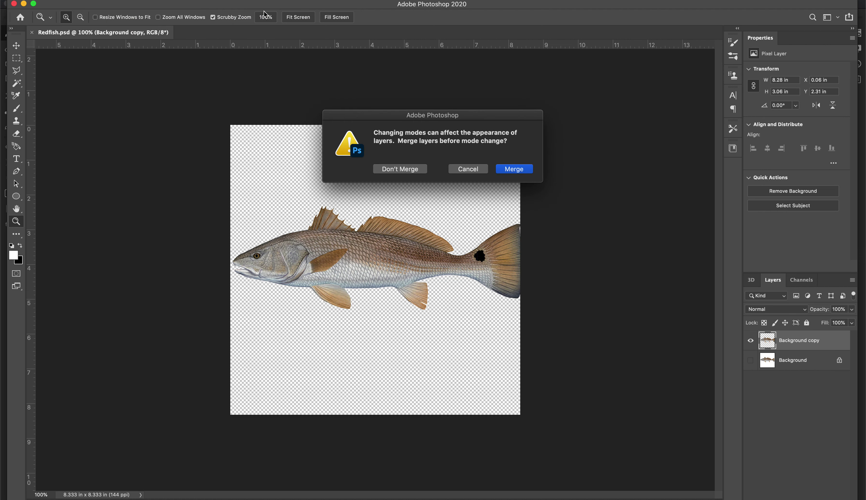
left_click(516, 168)
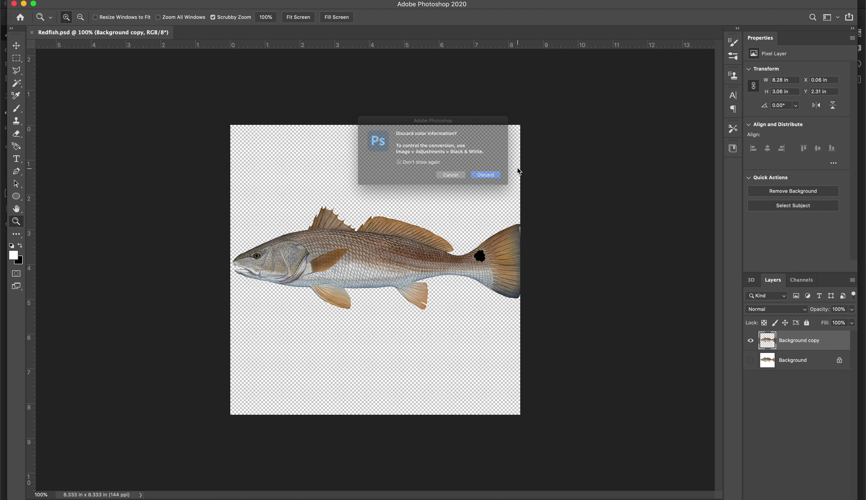
left_click(514, 182)
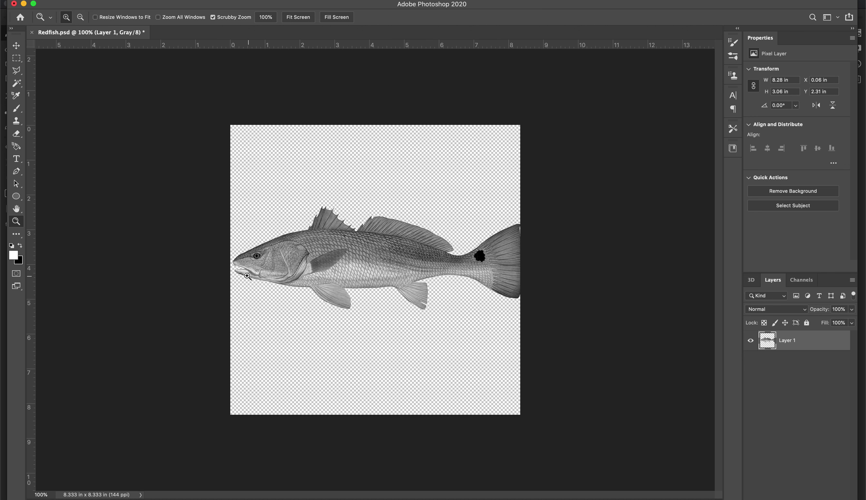
Examine the grayscale fish's head, scales, fins and tail up close.
left_click(283, 267)
left_click(283, 268)
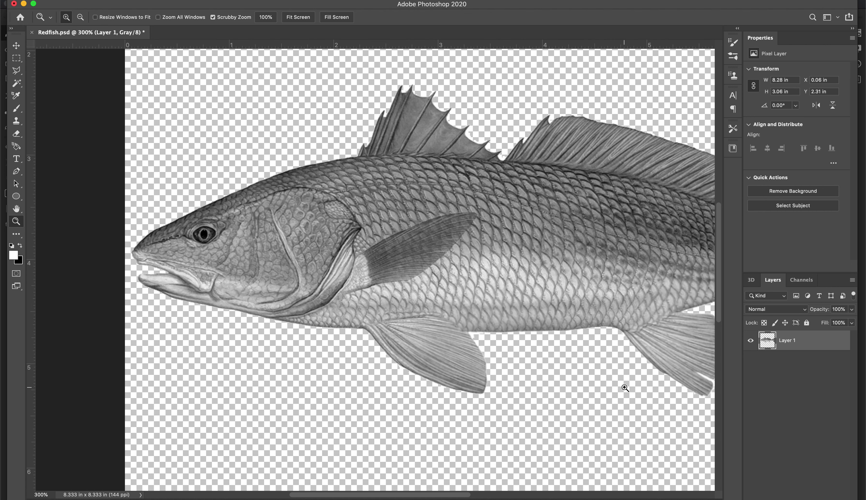
scroll(529, 366, "down", 2)
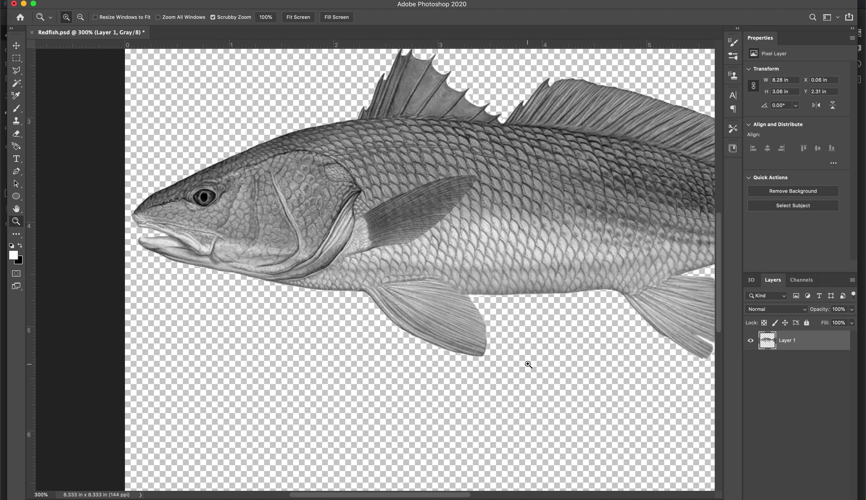
left_click_drag(594, 352, 427, 379)
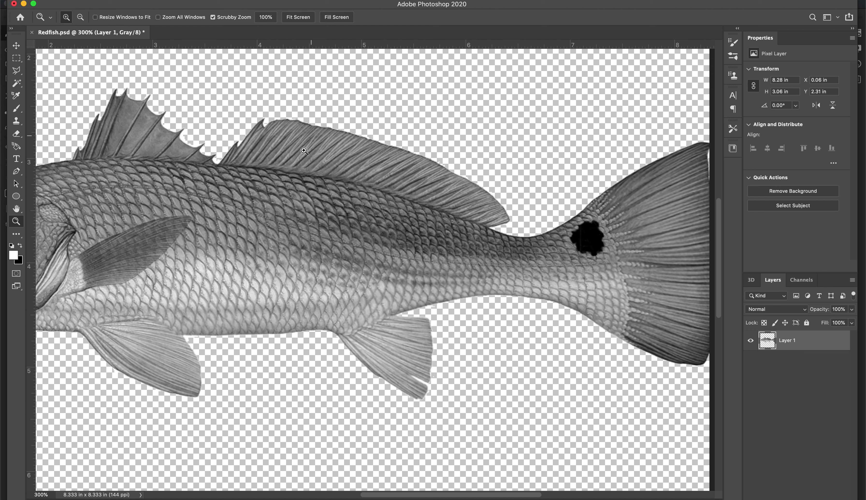
key("alt")
left_click(362, 282, "alt")
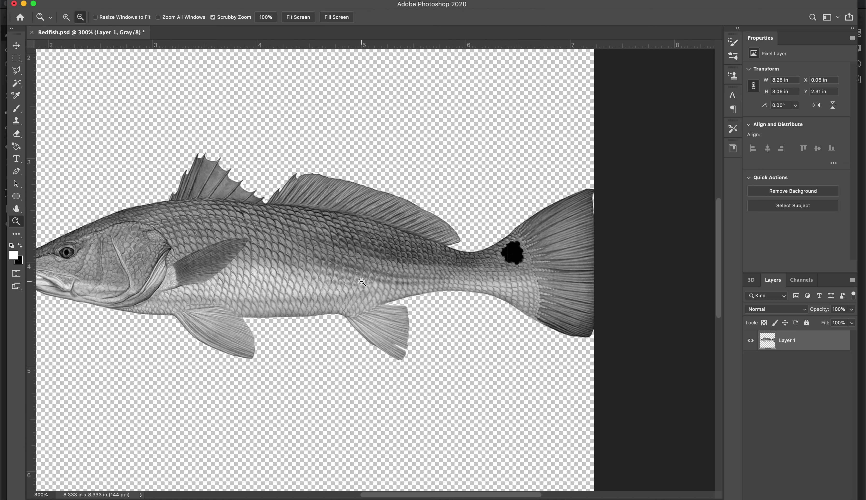
left_click(330, 266, "alt")
left_click(386, 264)
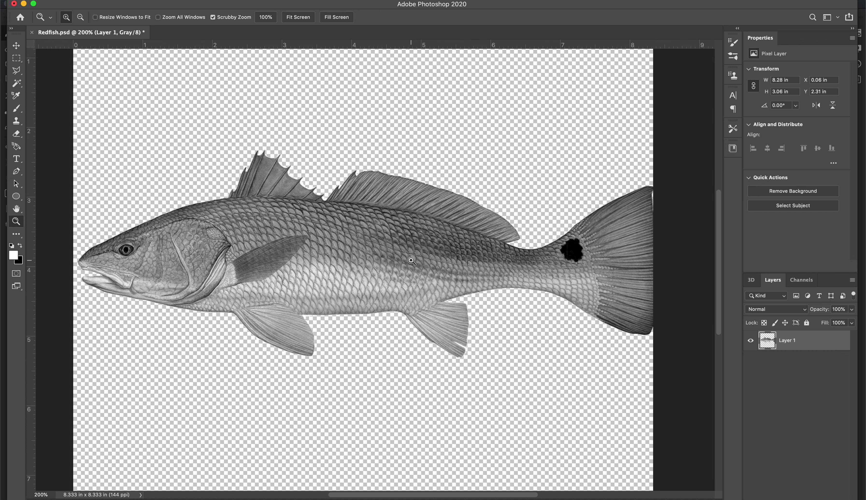
Switch to Substance Painter and check the redfish model's UV layout and symmetry plane.
key("super+Tab")
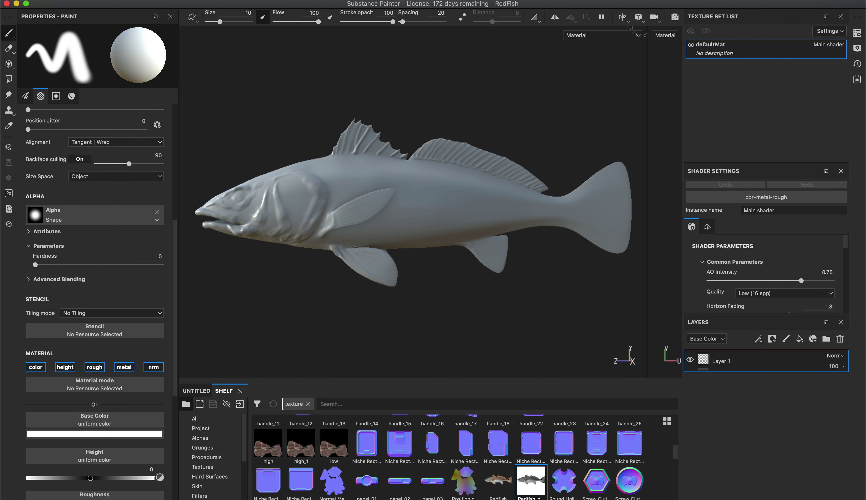
left_click_drag(649, 39, 257, 46)
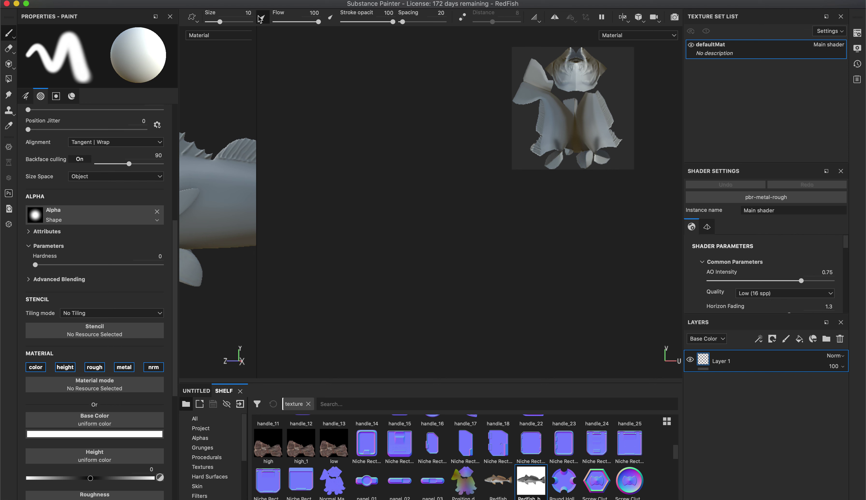
left_click_drag(257, 30, 637, 31)
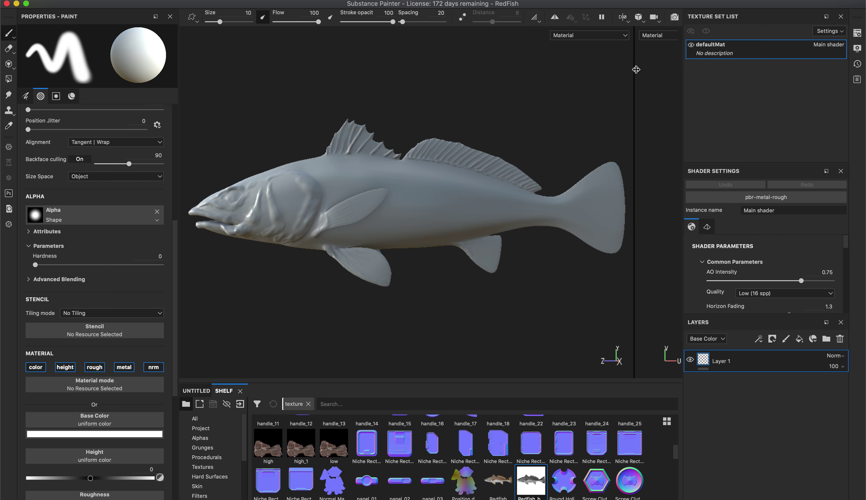
left_click(554, 19)
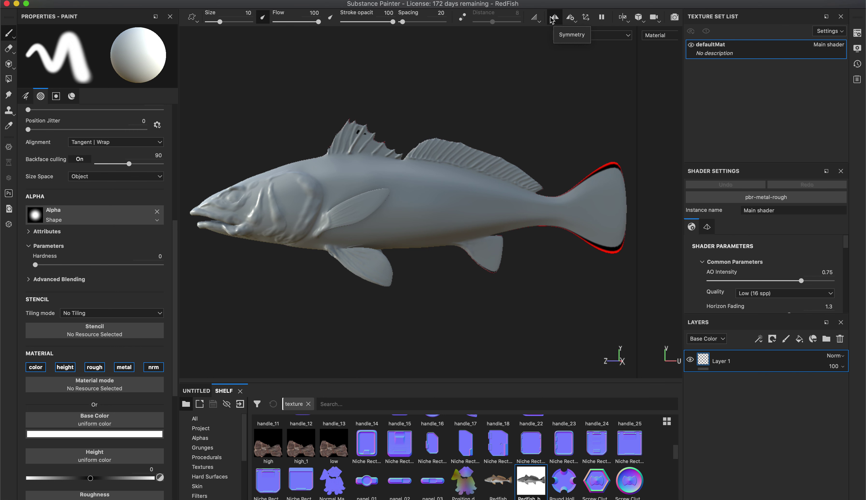
left_click(555, 19)
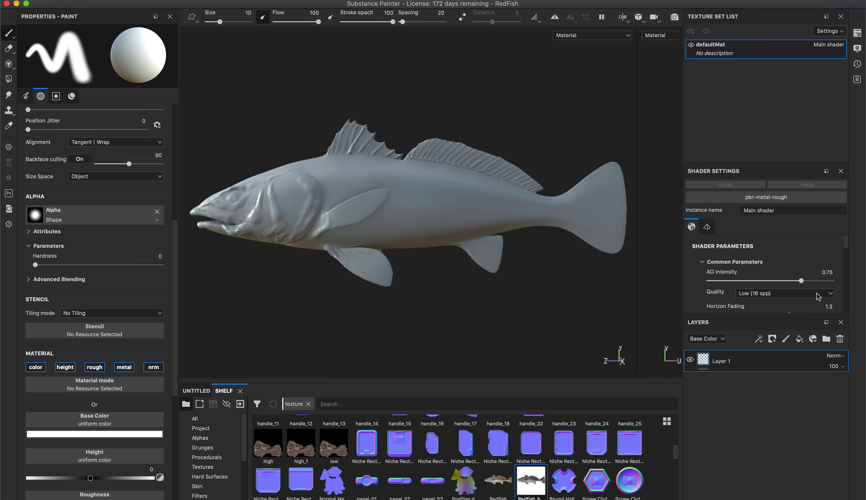
Replace the paint layer with a fill layer and give it a muted reddish-brown base color, using the Photoshop fish image as reference.
key("Delete")
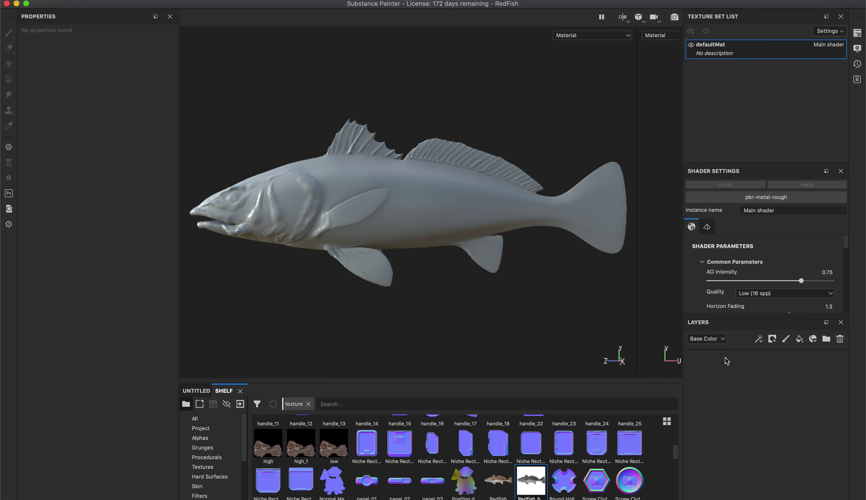
left_click(800, 339)
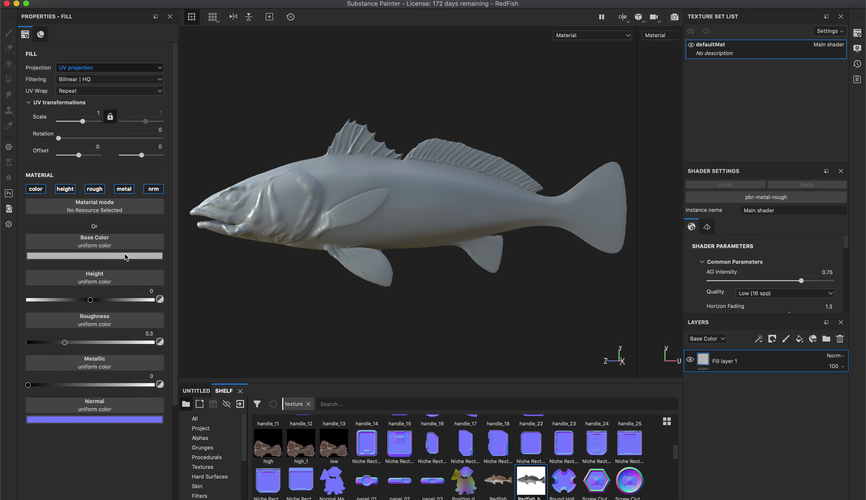
key("super+Tab")
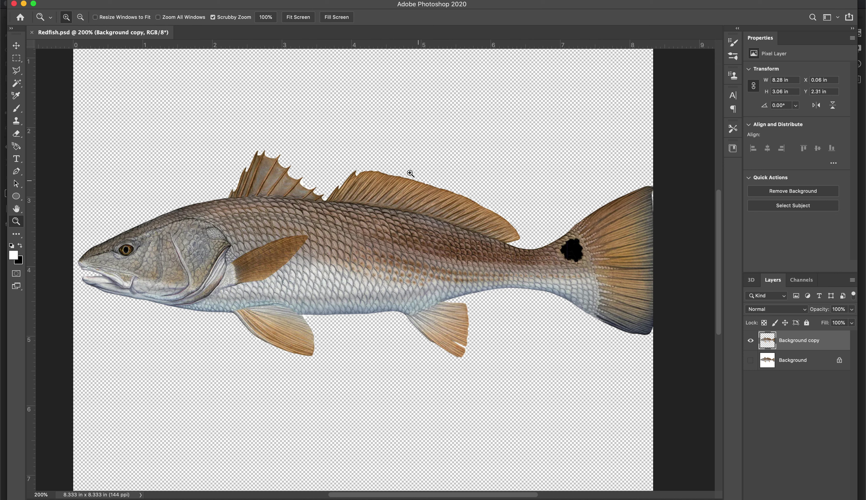
key("super+Tab")
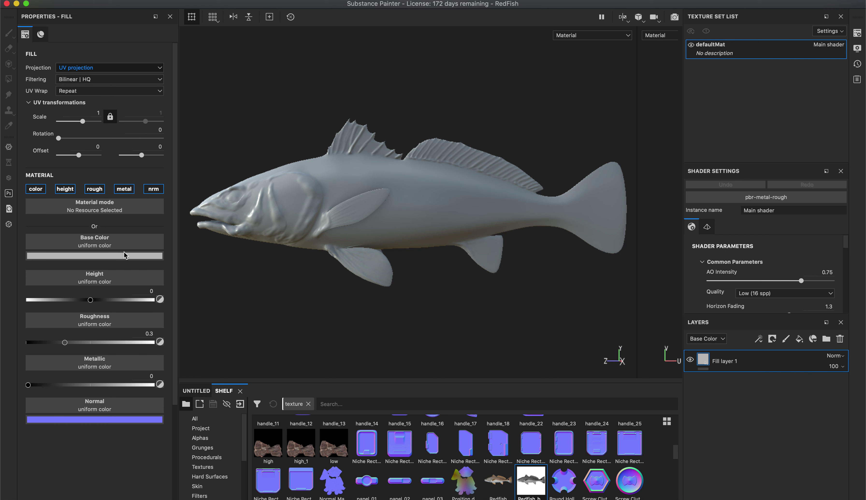
left_click(115, 256)
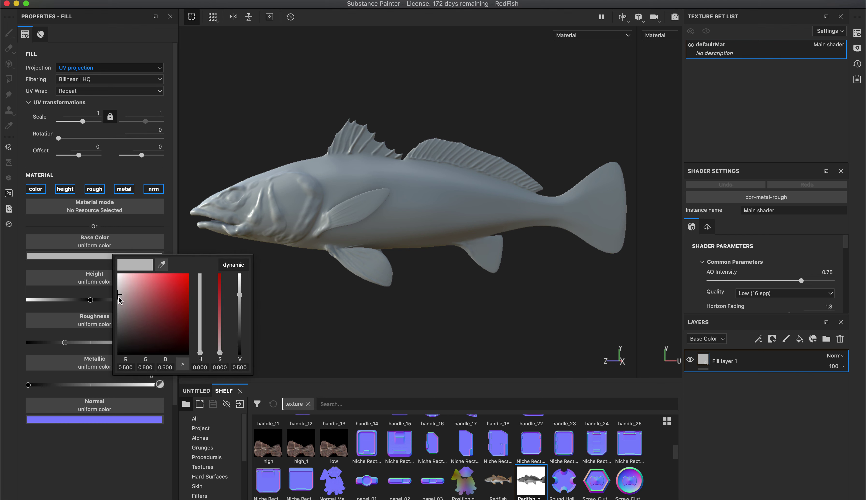
left_click_drag(119, 295, 126, 305)
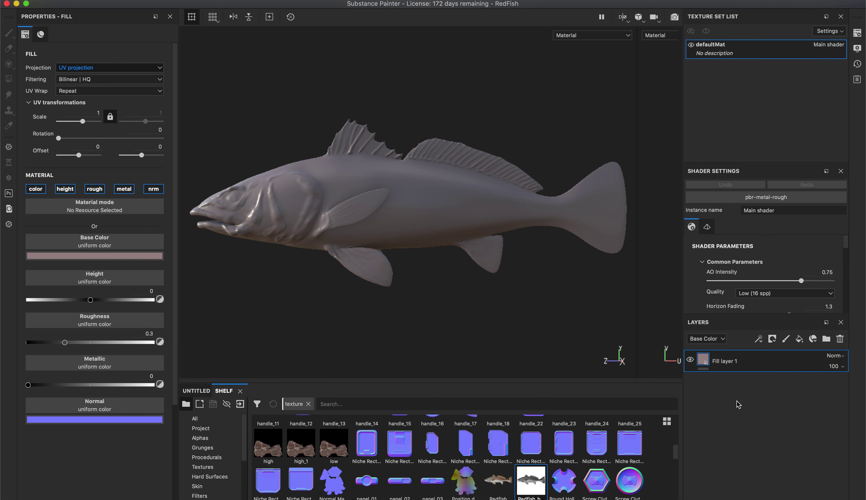
Add a second fill layer above the first and give it a black mask.
left_click(801, 343)
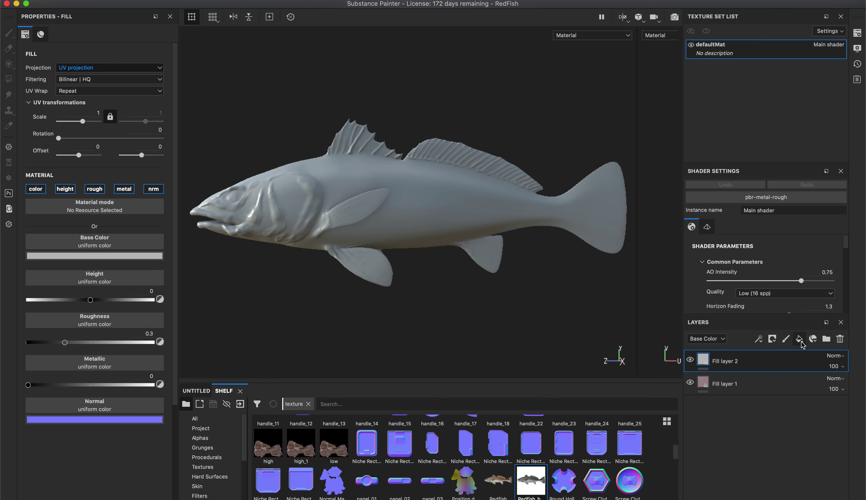
right_click(707, 357)
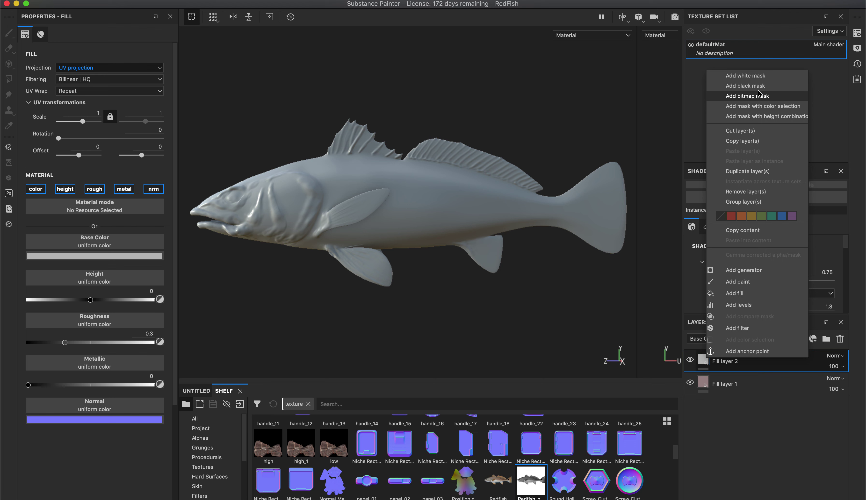
left_click(753, 85)
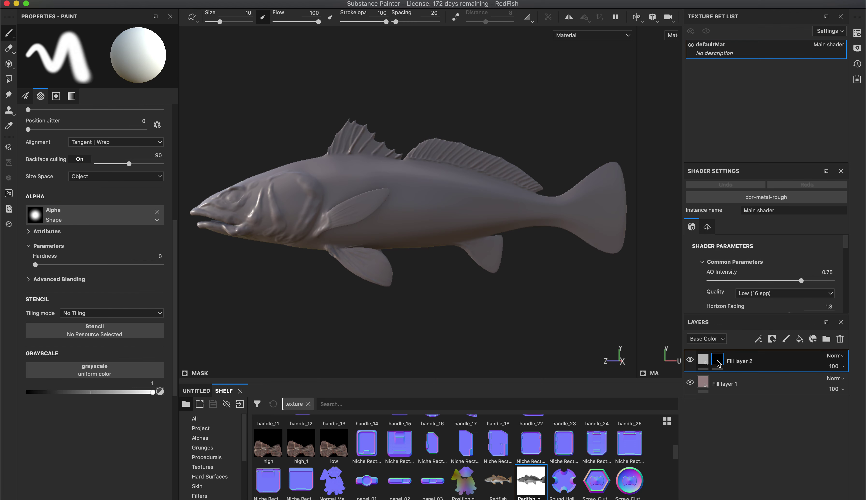
Add a Dirt generator to the second fill layer's mask.
mouse_move(718, 363)
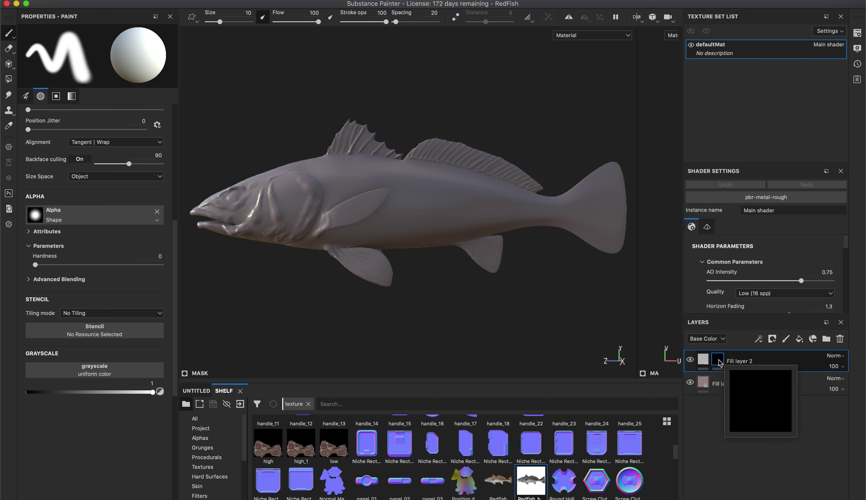
right_click(720, 362)
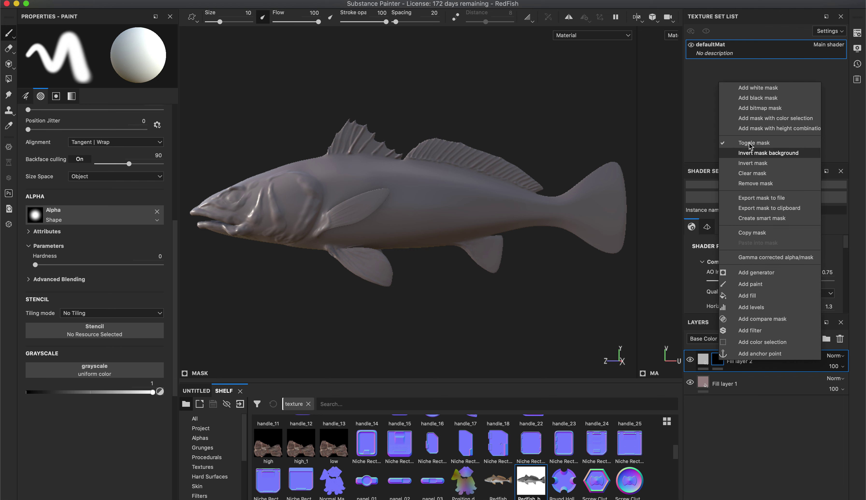
left_click(767, 275)
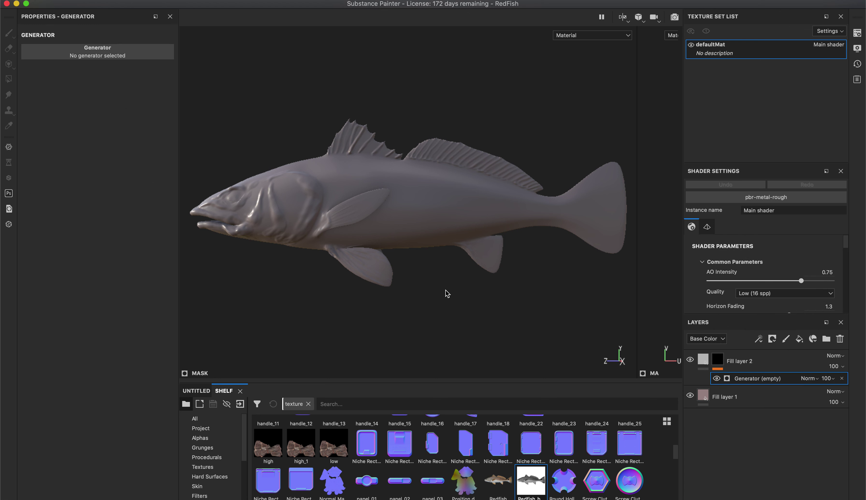
left_click(148, 52)
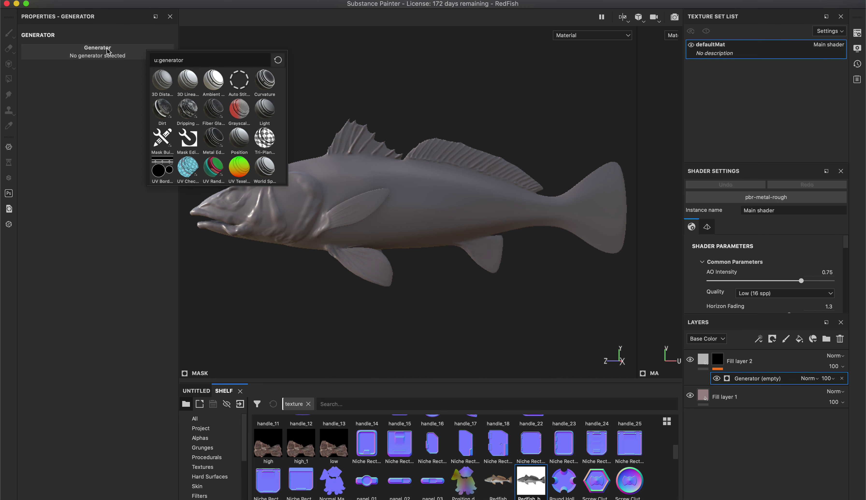
mouse_move(161, 113)
left_click(161, 109)
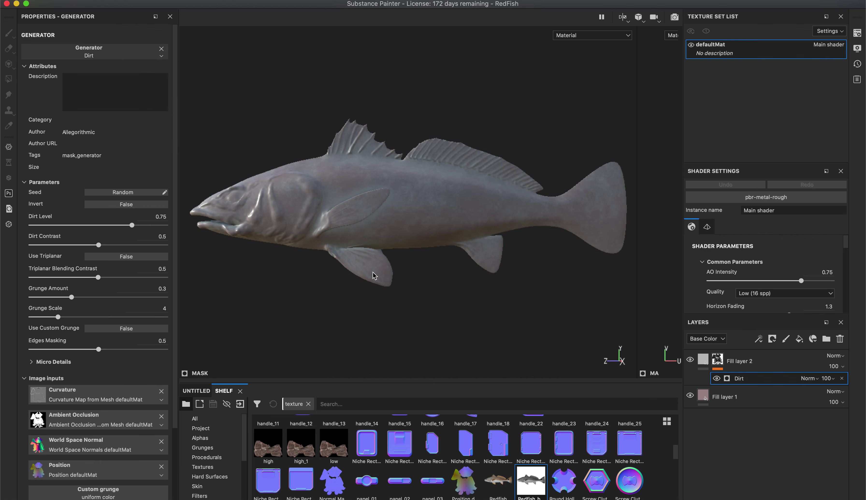
Set the generator's Dirt Level to 0.73 and raise its Dirt Contrast slightly.
left_click_drag(345, 299, 375, 270, "alt")
right_click_drag(375, 271, 535, 301, "alt")
left_click_drag(448, 275, 464, 266, "alt")
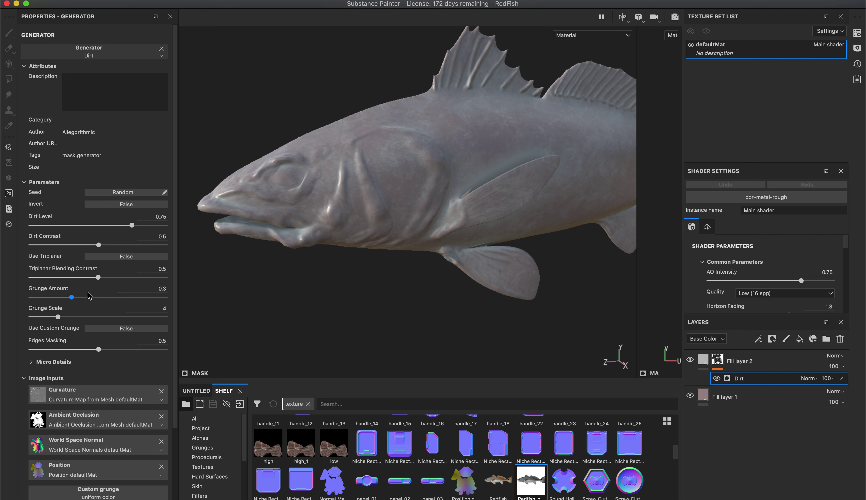
mouse_move(132, 226)
left_mouse_down()
mouse_move(148, 226)
mouse_move(117, 225)
mouse_move(128, 224)
left_mouse_up()
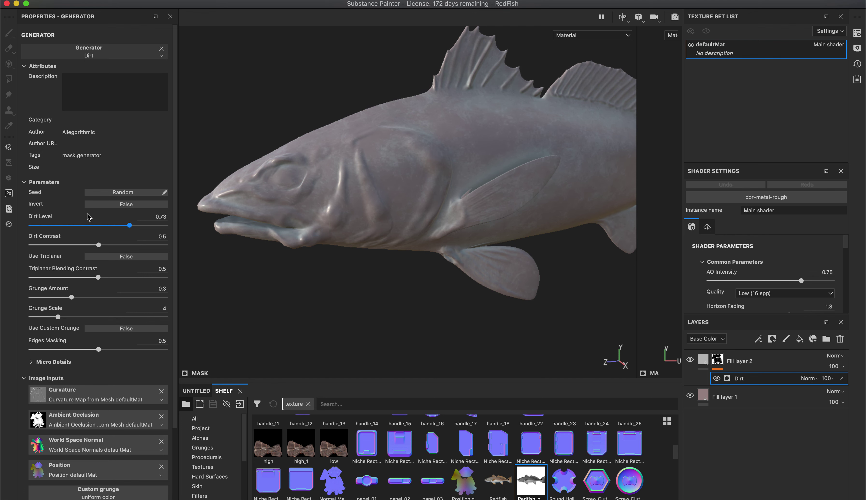
mouse_move(98, 245)
left_mouse_down()
mouse_move(87, 245)
mouse_move(101, 245)
left_mouse_up()
Set the second fill layer's base color to a dark reddish gray, RGB 0.138, 0.121, 0.121.
left_click(702, 359)
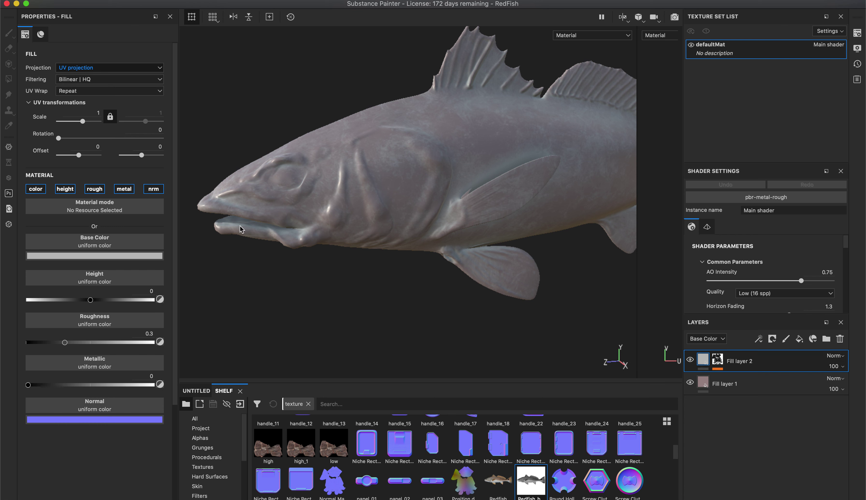
left_click(110, 255)
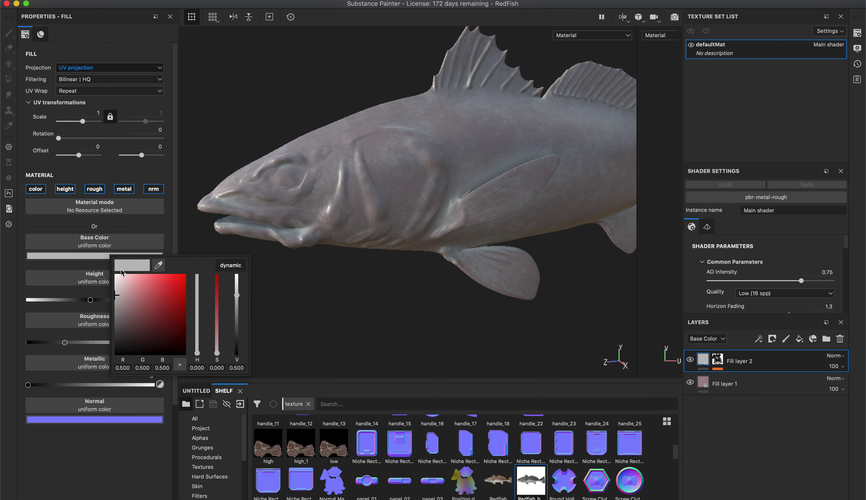
left_click_drag(118, 300, 119, 323)
left_click(136, 228)
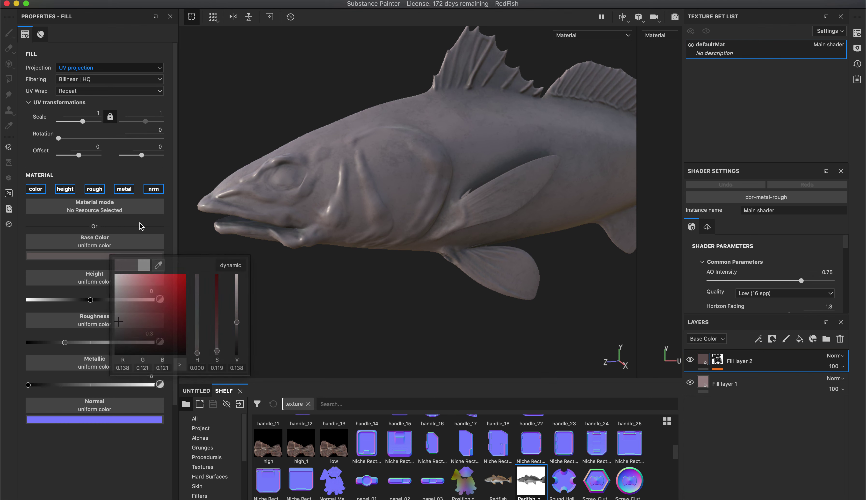
Set the second fill layer's height to 0.0189 and roughness to 0.5698, checking the surface under rotated lighting.
mouse_move(90, 300)
left_mouse_down()
mouse_move(116, 301)
mouse_move(93, 300)
left_mouse_up()
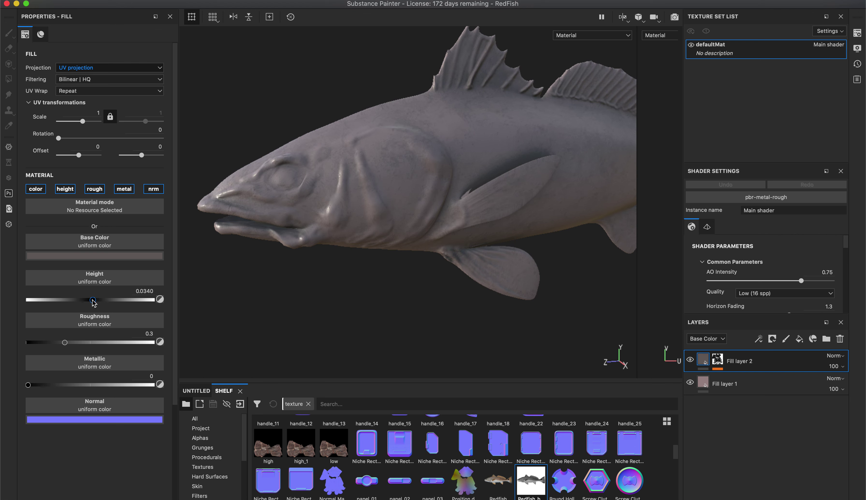
left_click_drag(94, 300, 93, 300)
mouse_move(412, 268)
left_mouse_down("alt")
mouse_move(329, 258)
mouse_move(362, 240)
mouse_move(296, 246)
left_mouse_up("alt")
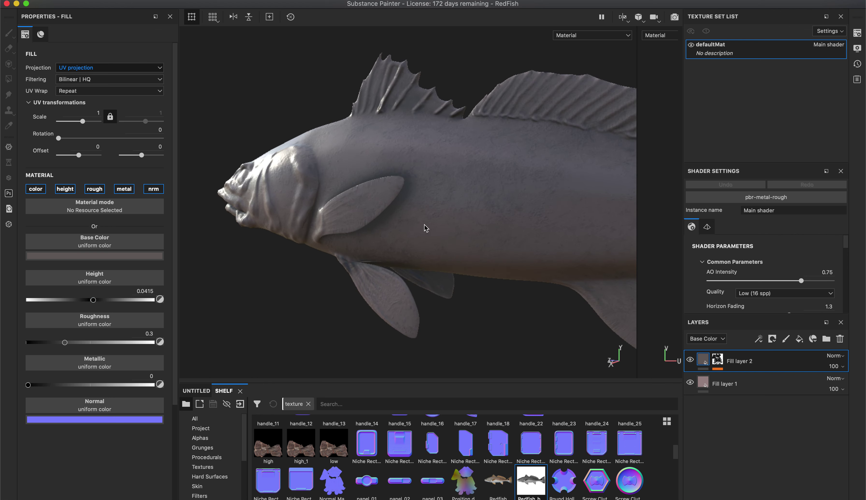
right_click_drag(418, 223, 392, 224, "shift")
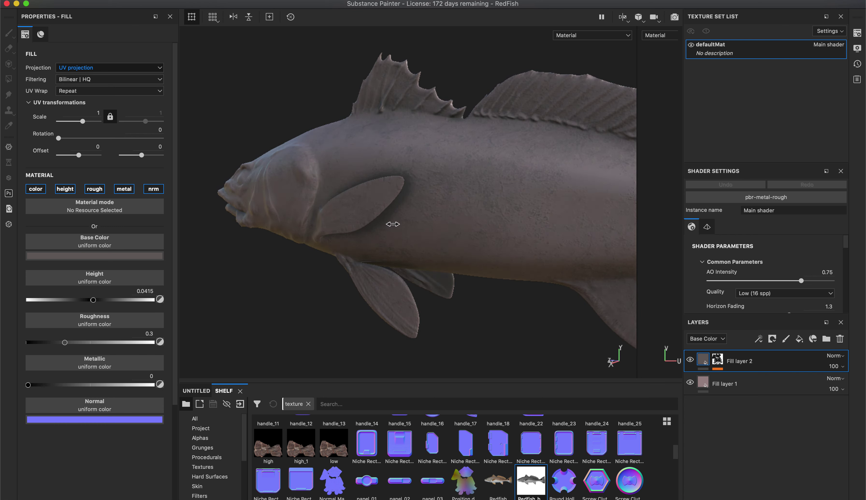
left_click_drag(93, 302, 91, 301)
left_click_drag(68, 344, 101, 346)
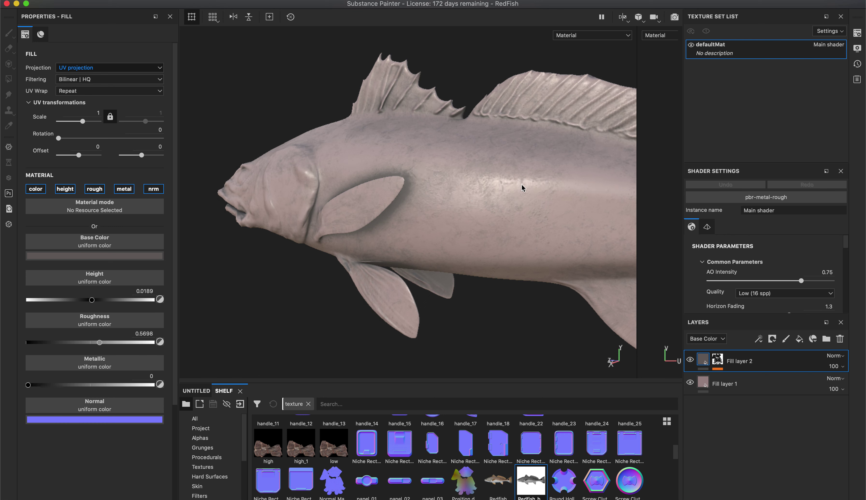
mouse_move(515, 190)
right_mouse_down("shift")
mouse_move(505, 185)
mouse_move(522, 188)
mouse_move(501, 191)
right_mouse_up("shift")
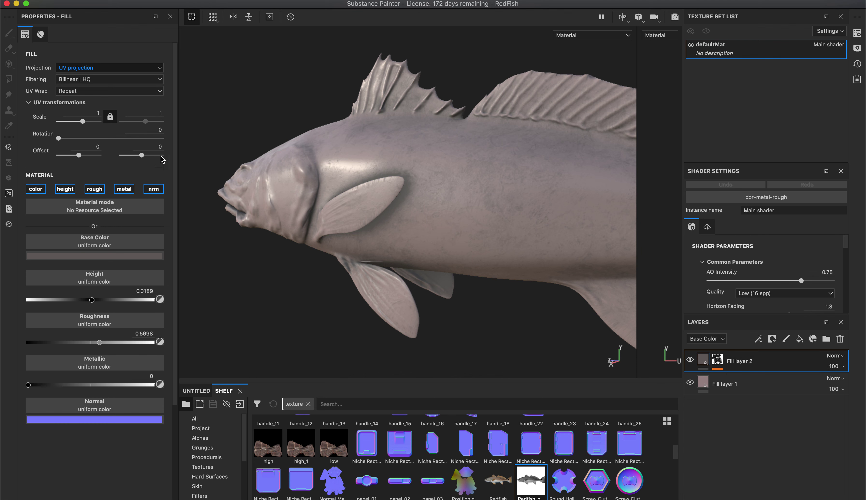
left_click(119, 68)
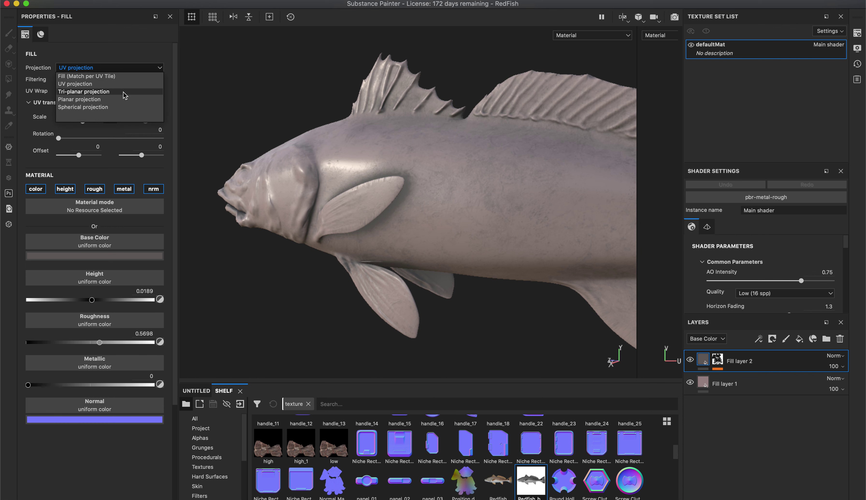
left_click(124, 53)
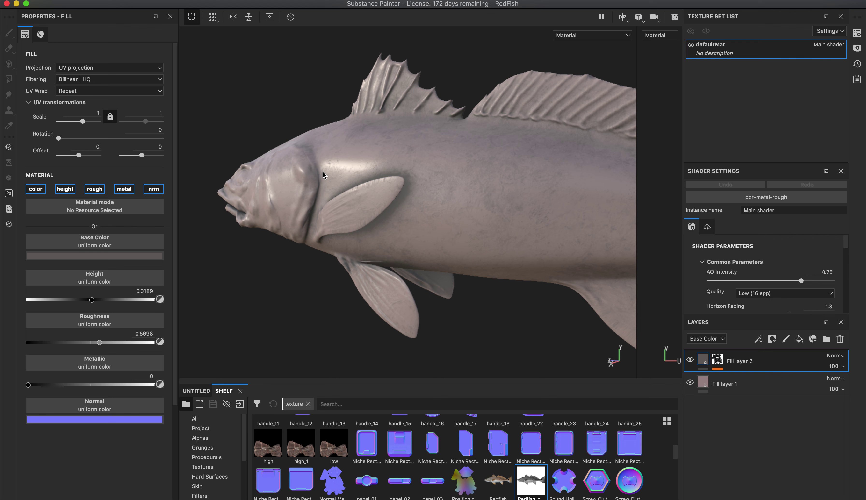
Add a third fill layer above the others and give it a black mask.
left_click(800, 339)
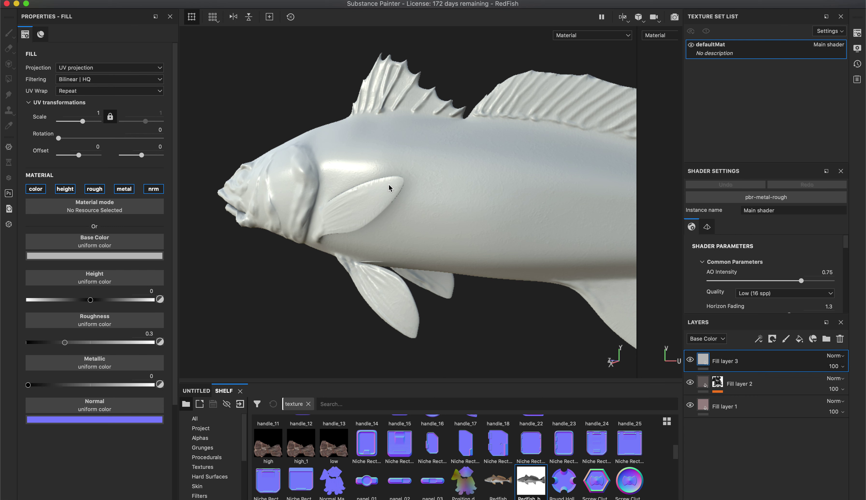
right_click(704, 360)
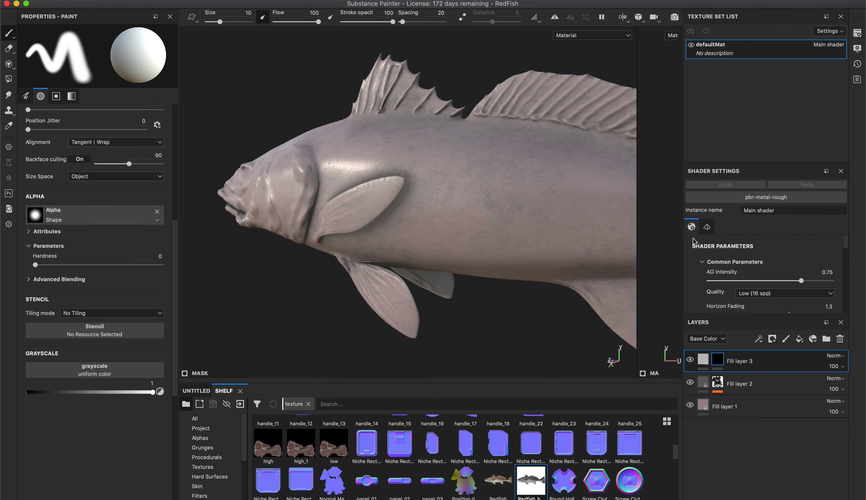
Add a Curvature generator to the third fill layer's mask and set its Global Blur to 0.44.
right_click(718, 363)
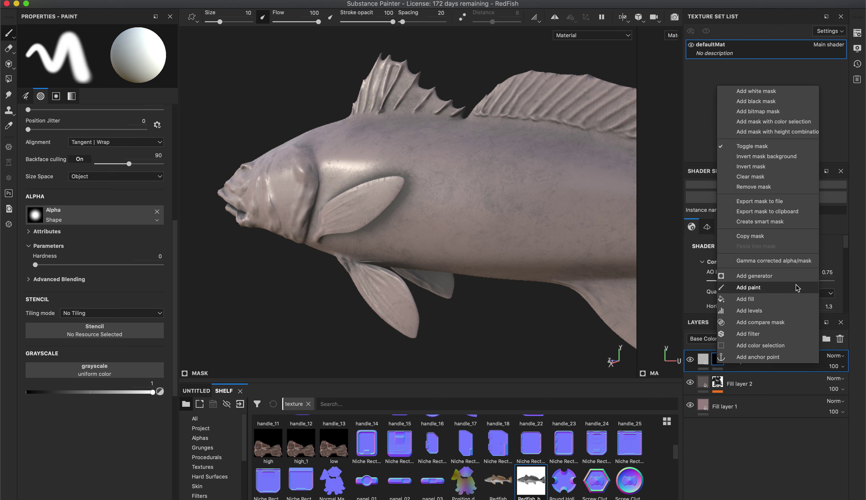
left_click(783, 279)
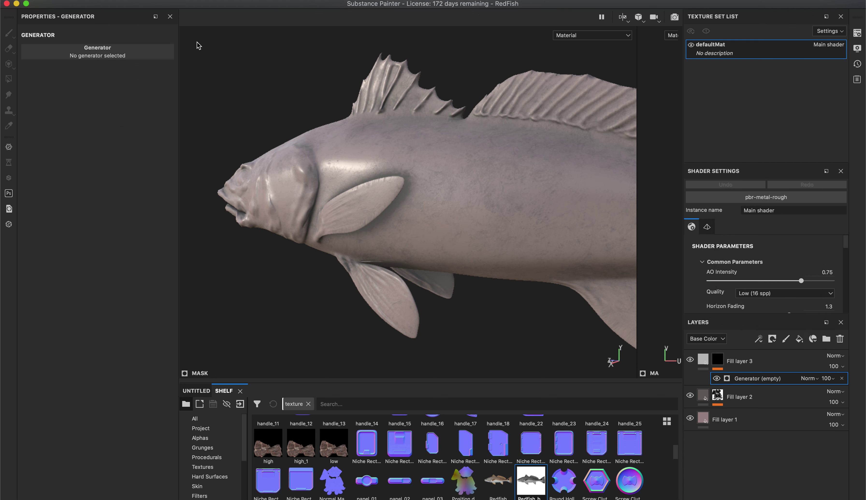
left_click(141, 55)
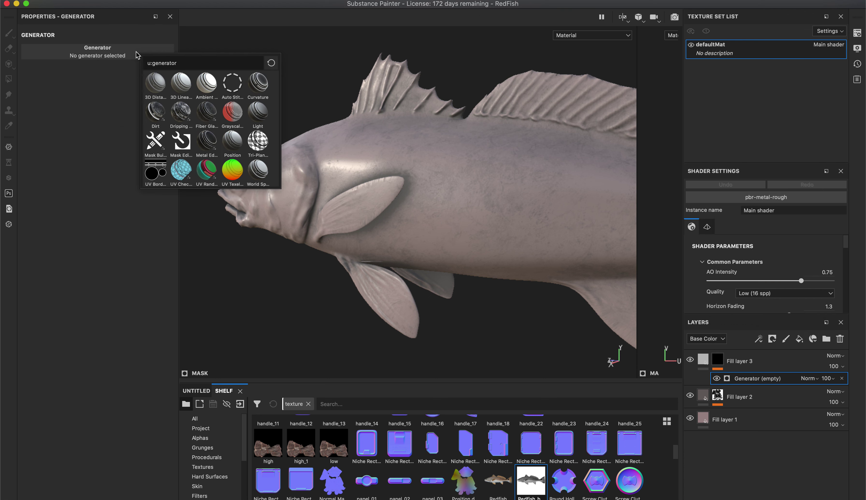
left_click(261, 86)
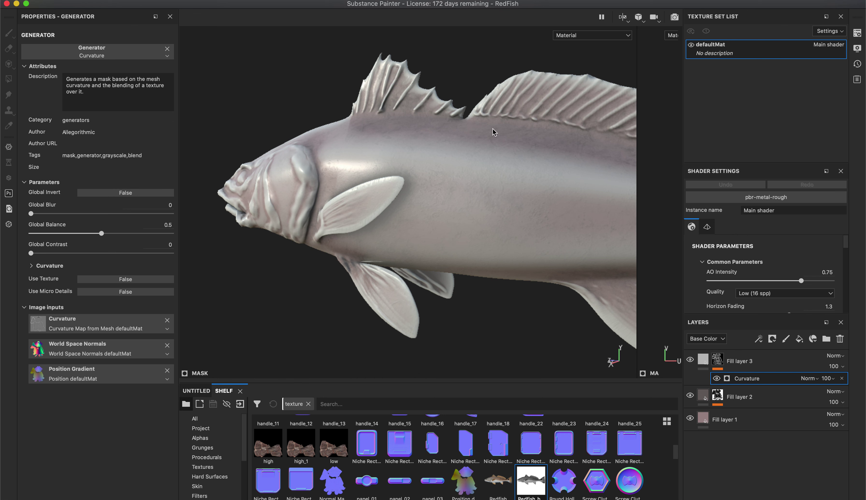
left_click(38, 213)
mouse_move(38, 214)
left_mouse_down()
mouse_move(73, 213)
mouse_move(35, 220)
left_mouse_up()
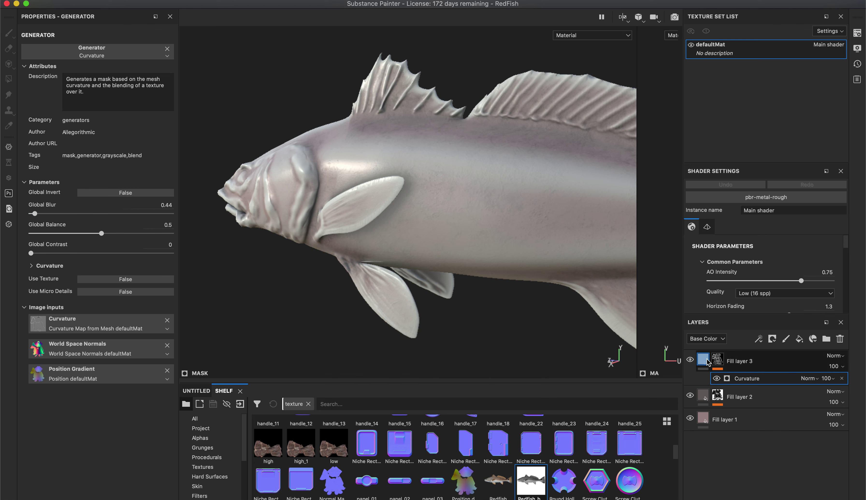
Set the third fill layer's base color to a dark reddish gray, RGB 0.175, 0.144, 0.144.
left_click(705, 361)
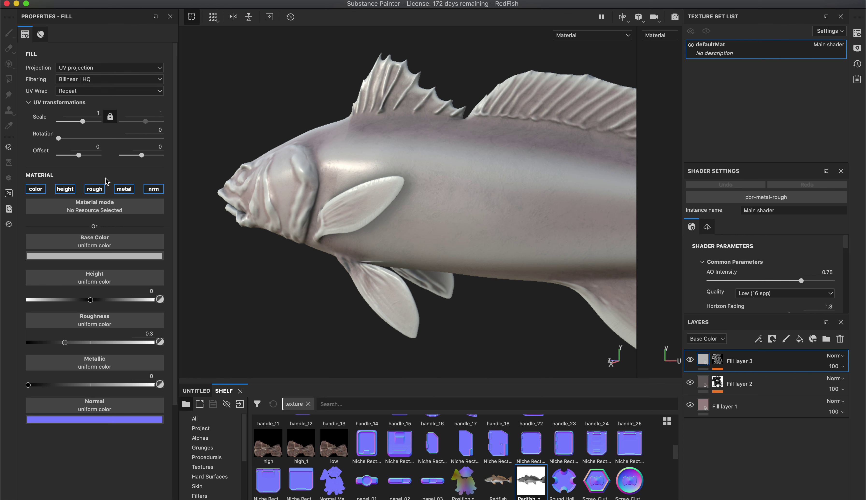
left_click(134, 256)
left_click_drag(140, 298, 142, 320)
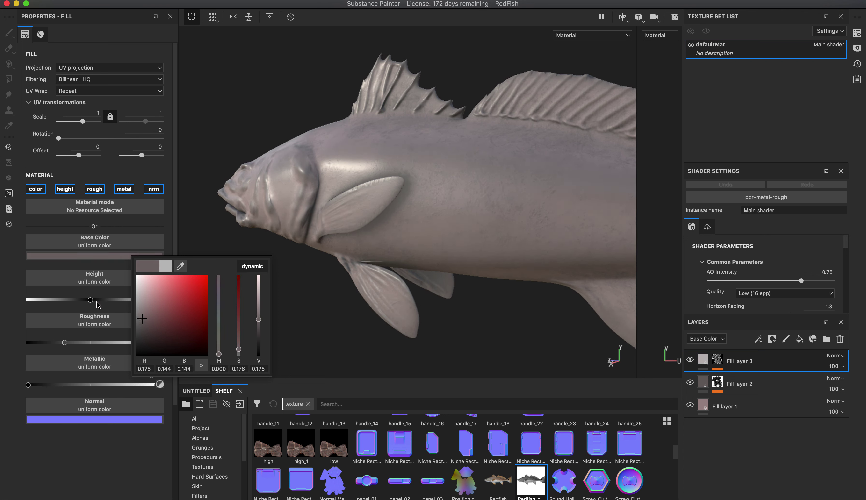
Set the third fill layer's height to 0.0340 and roughness to 0.4, checking the surface under rotated lighting.
left_click_drag(91, 301, 94, 301)
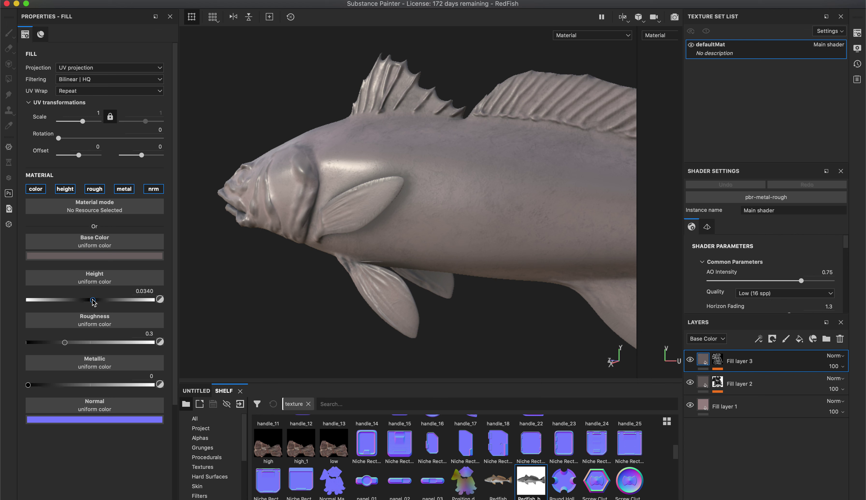
left_click_drag(65, 343, 78, 343)
mouse_move(449, 218)
right_mouse_down("shift")
mouse_move(429, 213)
mouse_move(470, 211)
mouse_move(457, 213)
right_mouse_up("shift")
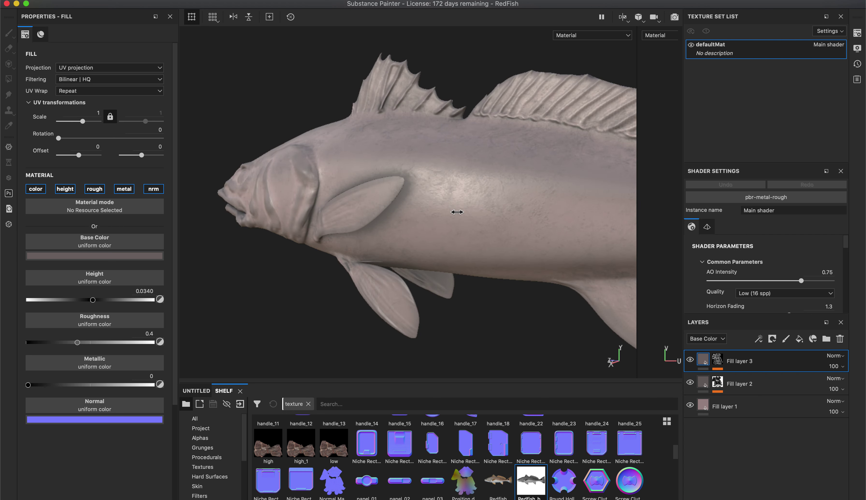
right_click_drag(409, 187, 396, 204, "shift")
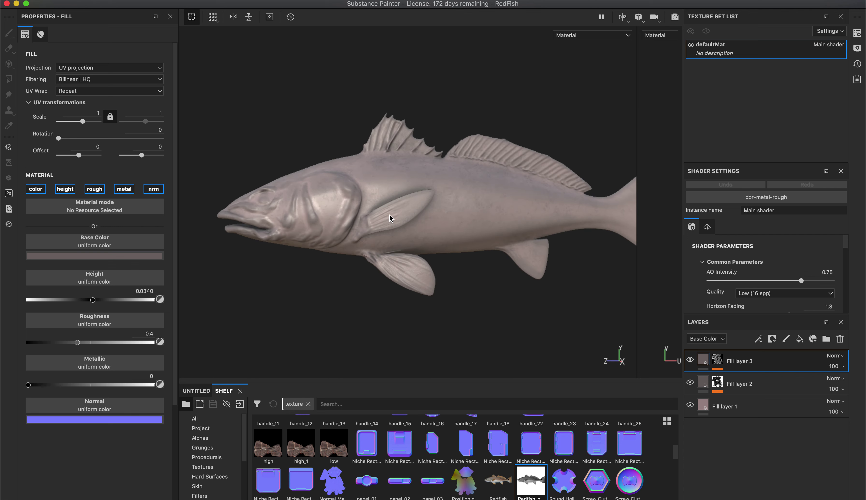
left_click_drag(431, 229, 411, 236, "alt")
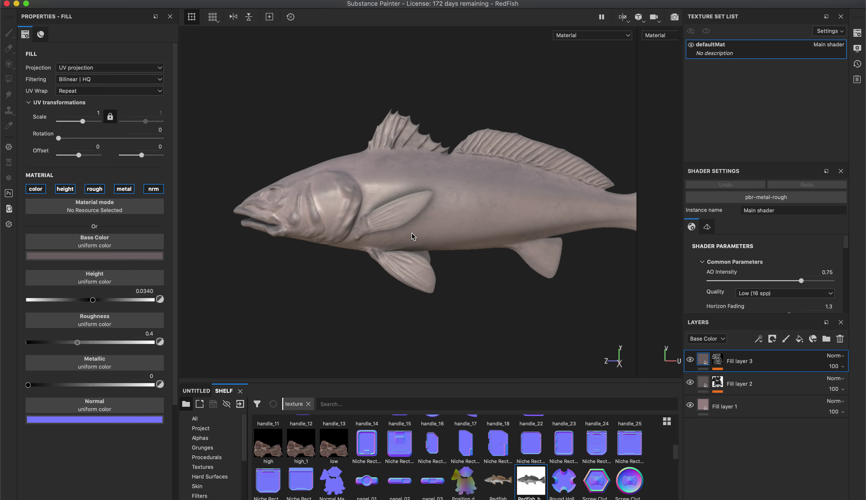
right_click_drag(434, 221, 341, 188, "alt")
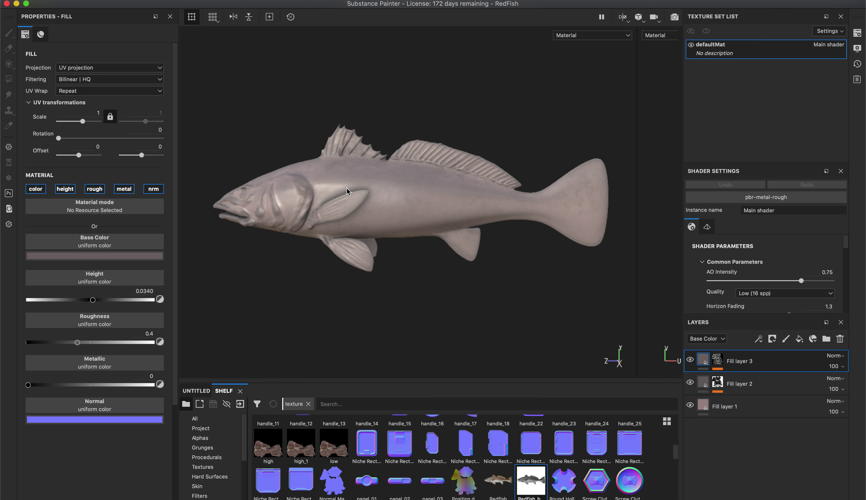
key("shift")
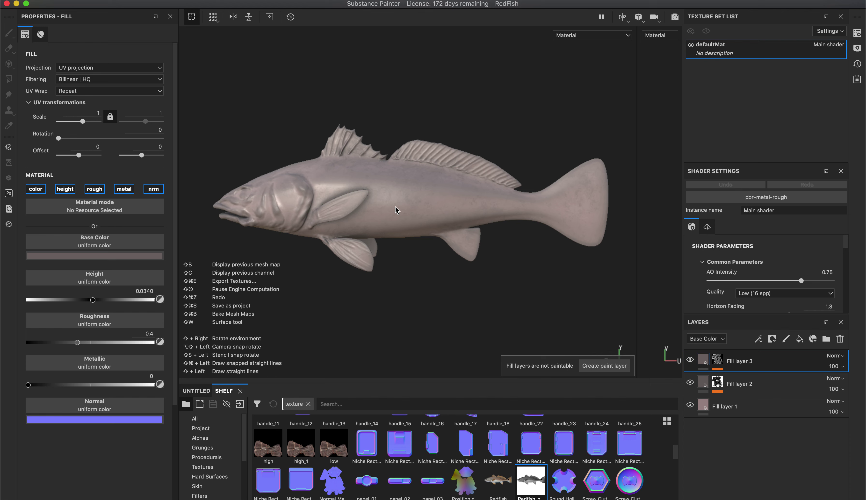
mouse_move(393, 205)
left_mouse_down("alt")
mouse_move(397, 178)
mouse_move(409, 184)
mouse_move(381, 187)
mouse_move(404, 211)
left_mouse_up("alt")
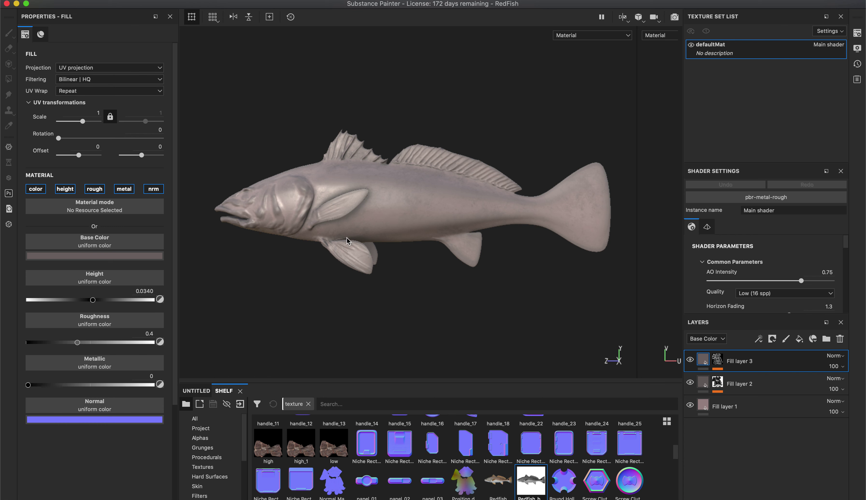
left_click(217, 25)
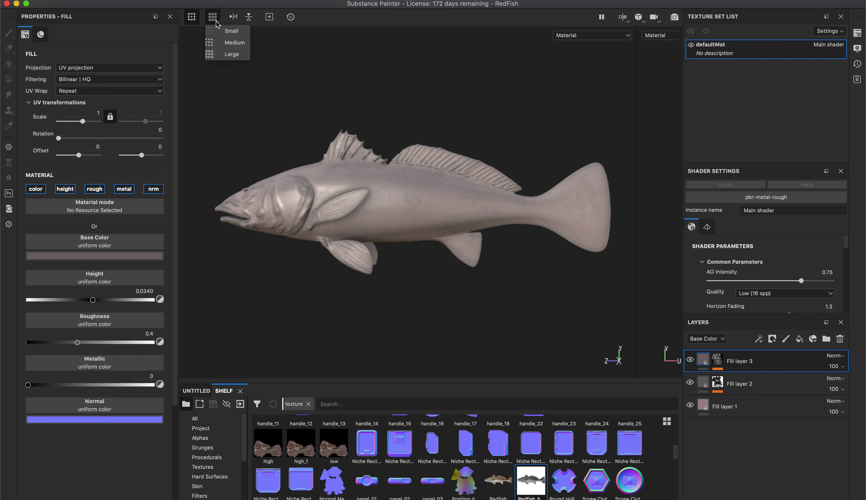
left_click(367, 100)
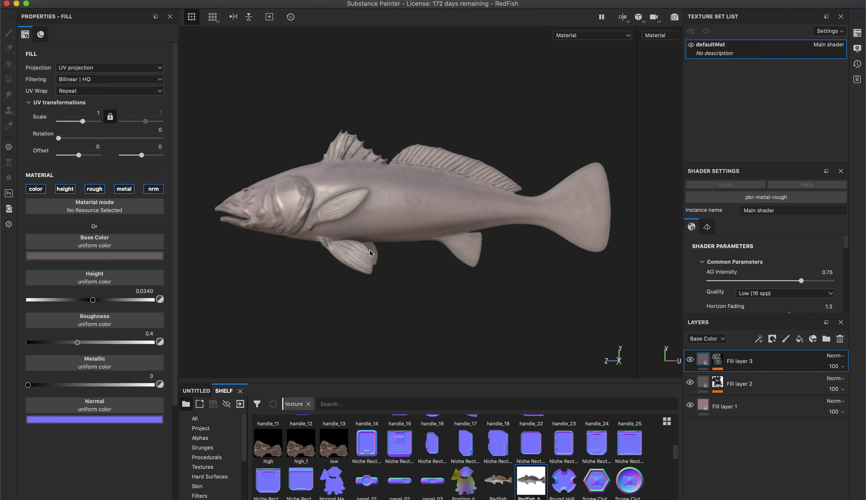
scroll(427, 207, "up", 5)
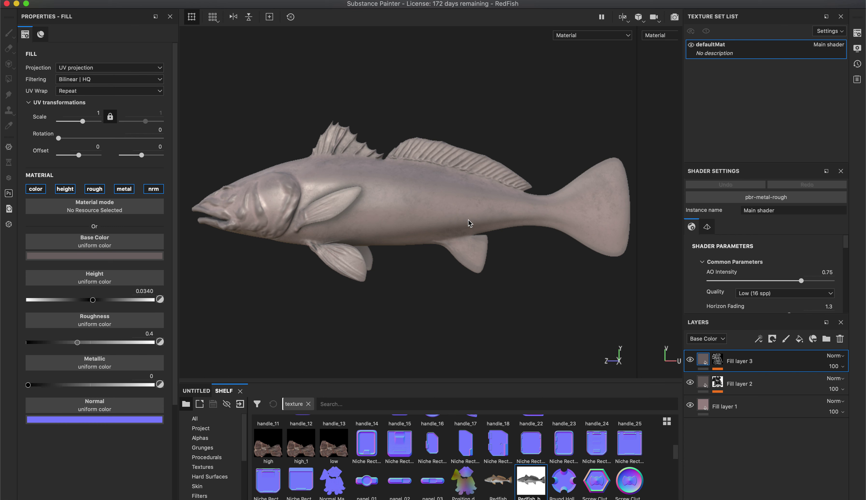
Add a fourth fill layer on top with a black mask, and add a paint effect to that mask.
left_click(800, 342)
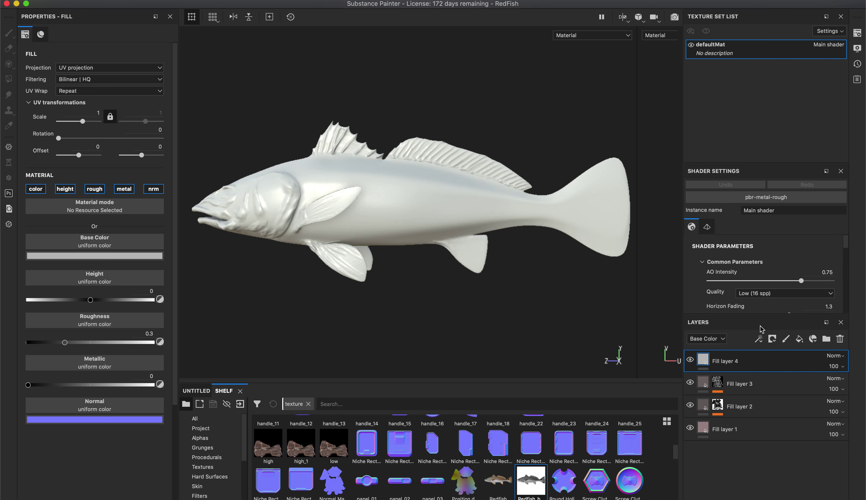
right_click(702, 362)
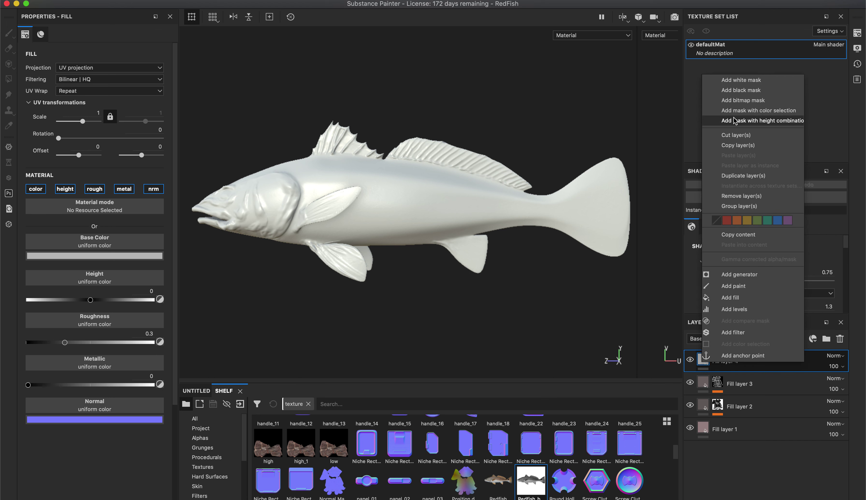
left_click(741, 90)
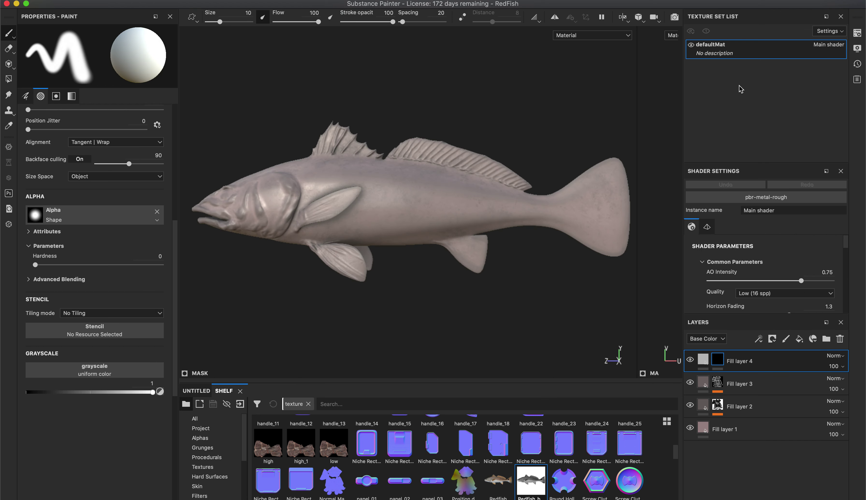
right_click(718, 361)
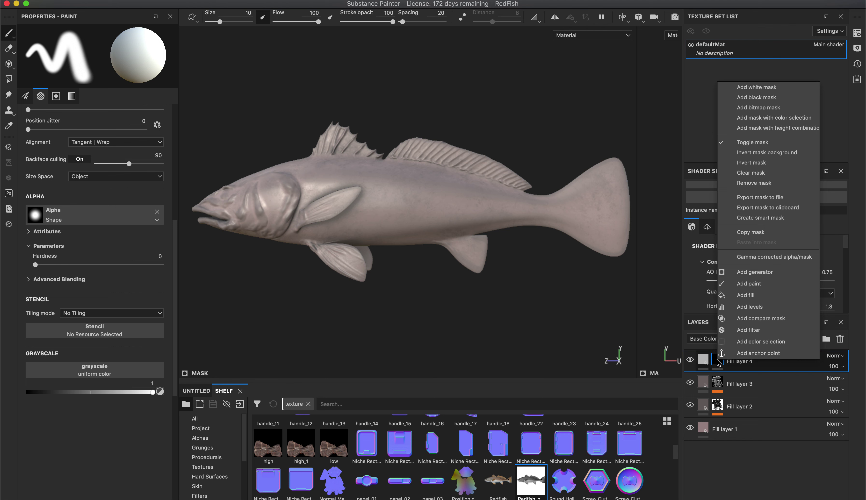
left_click(753, 285)
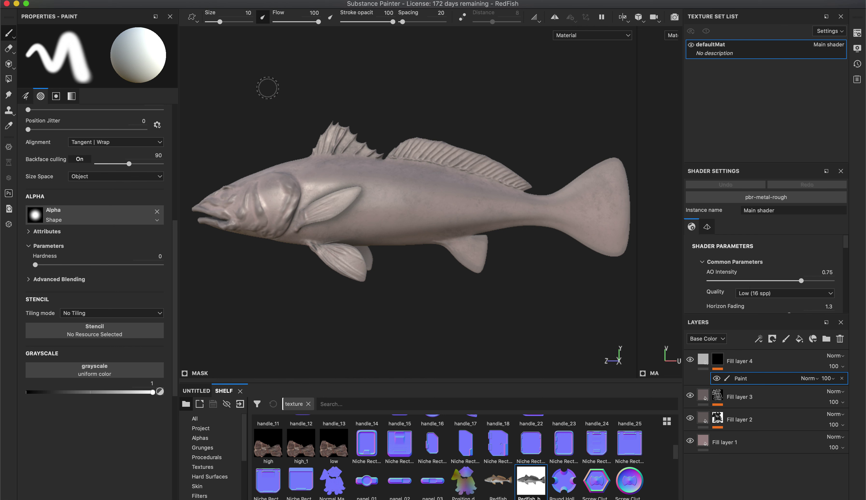
Start a resource import and add Redfish.psd from the support_textures folder.
left_click(103, 1)
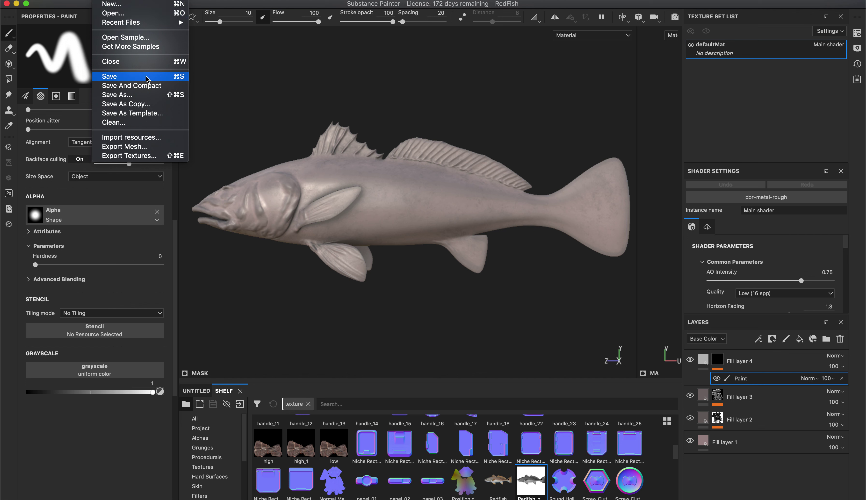
left_click(142, 137)
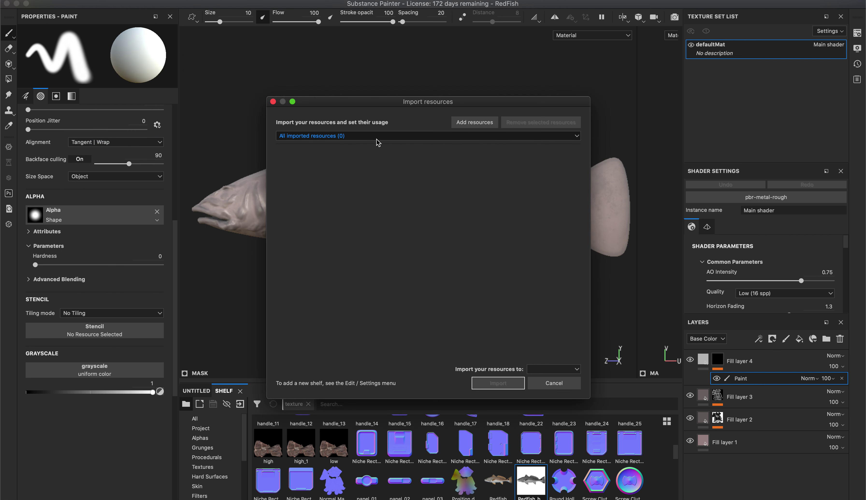
left_click(480, 126)
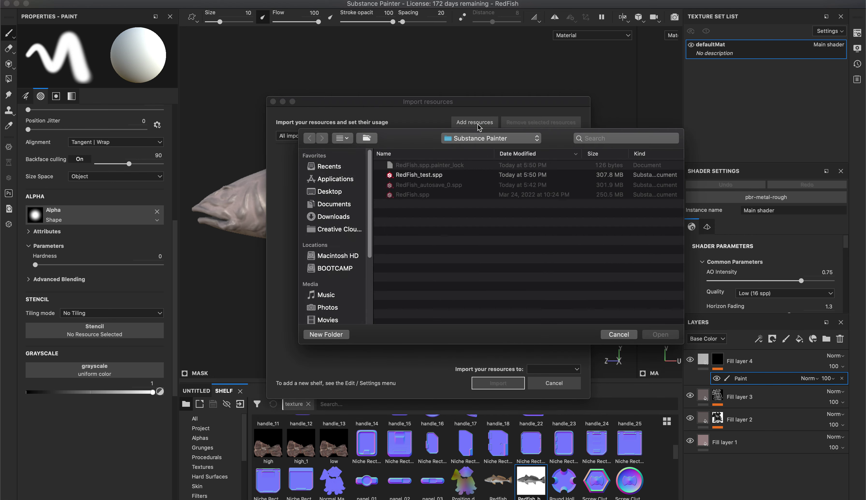
left_click(479, 141)
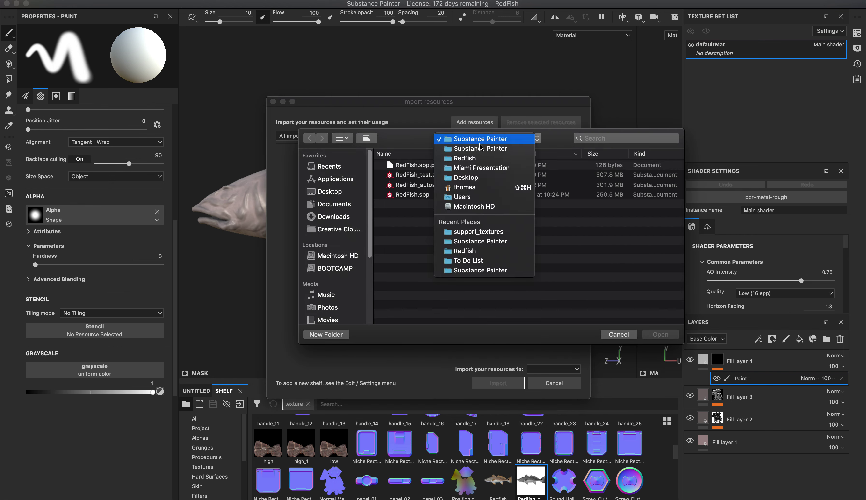
left_click(483, 149)
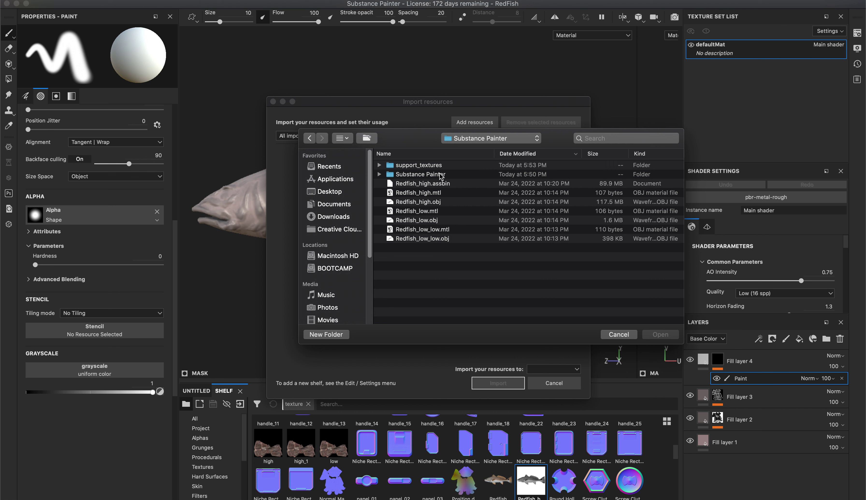
double_click(435, 165)
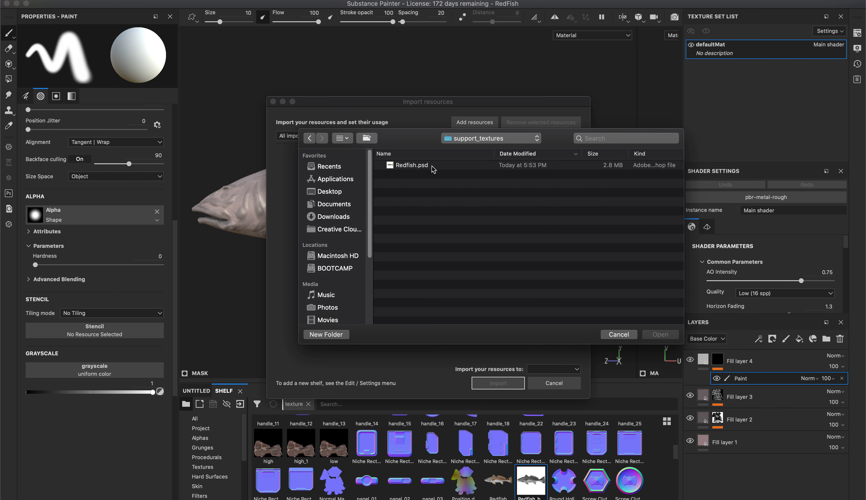
left_click(434, 166)
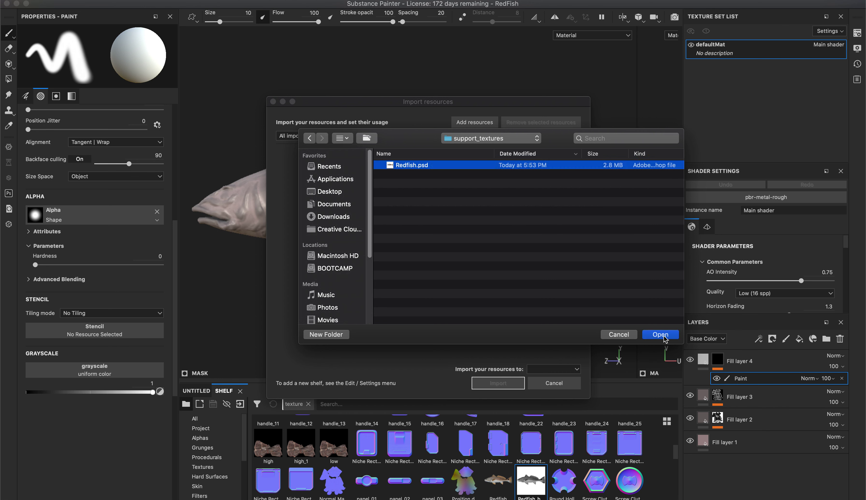
left_click(660, 335)
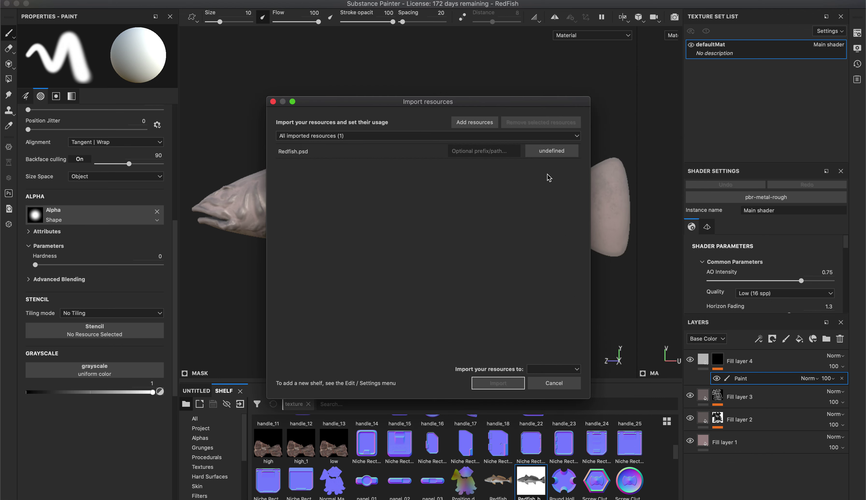
Set the usage of Redfish.psd to texture and import it into the shelf 'shelf'.
left_click(550, 151)
left_click(563, 190)
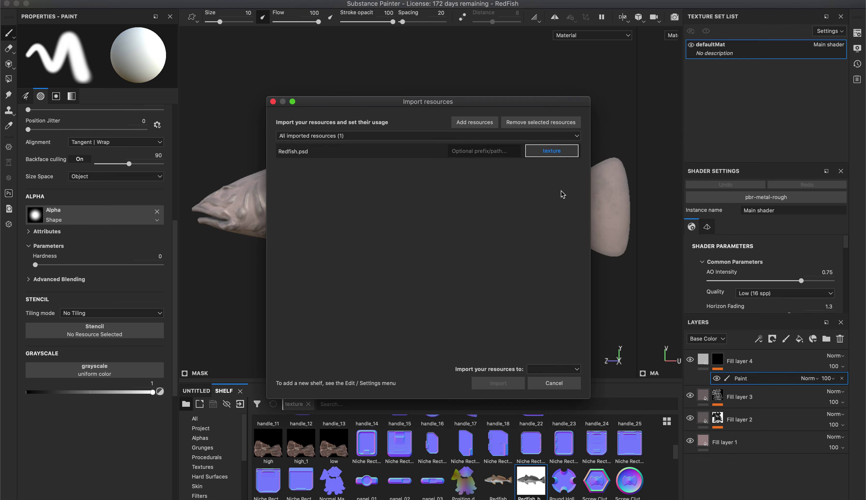
left_click(578, 371)
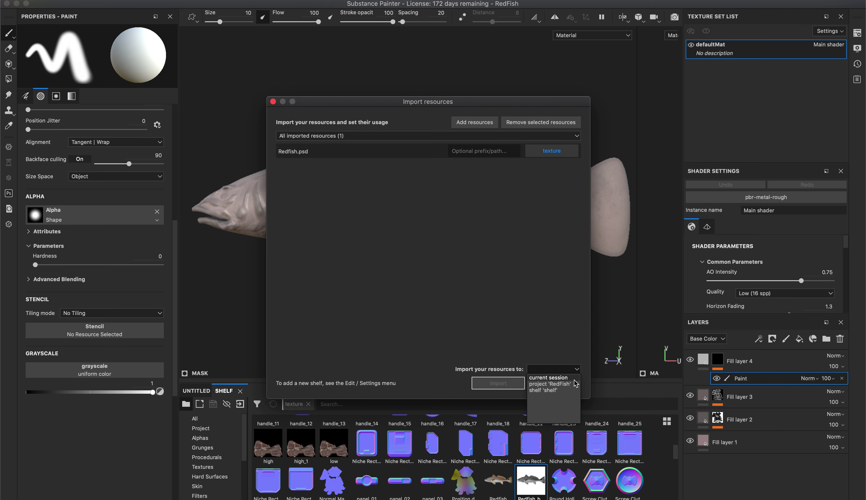
left_click(573, 391)
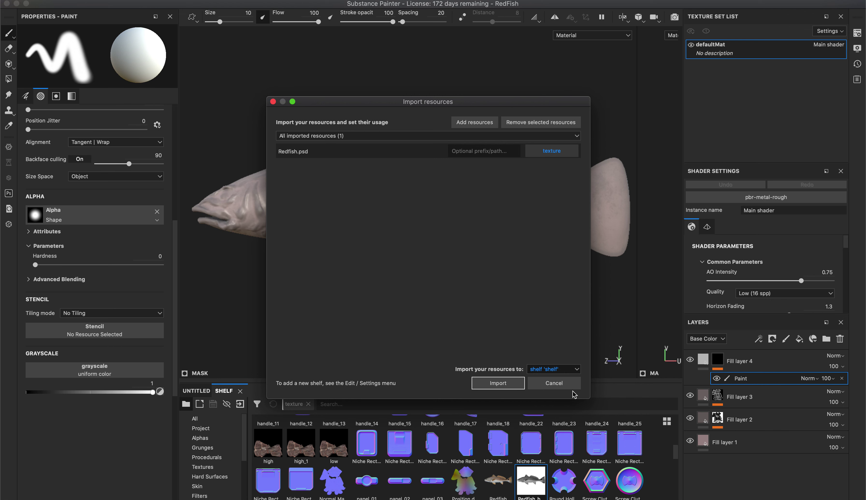
left_click(495, 384)
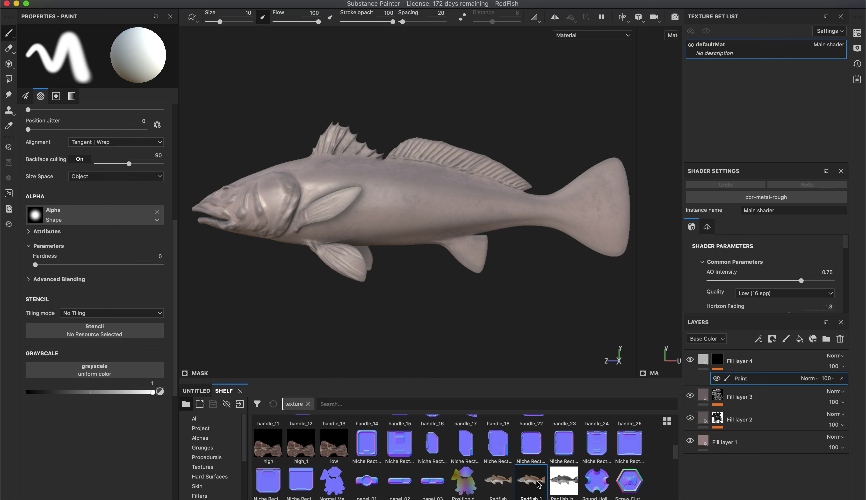
Switch to Photoshop and convert Redfish.psd to Grayscale mode, merging the layers and discarding the color information.
key("super+Tab")
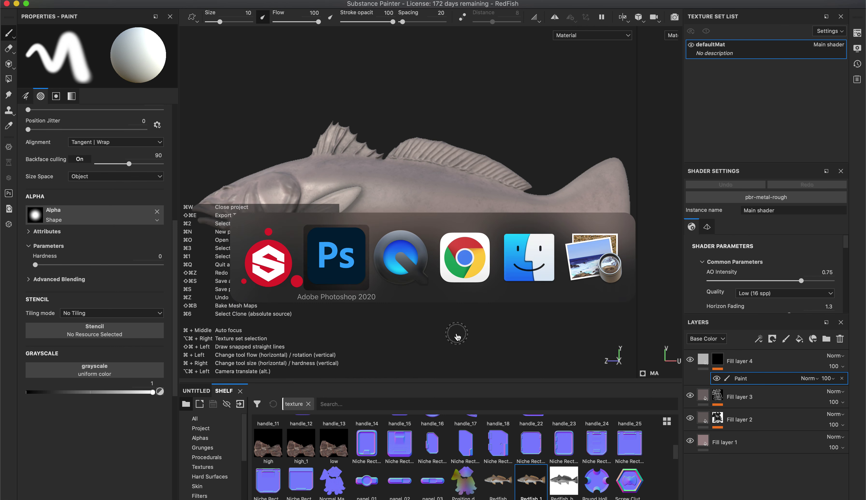
key("super+Tab")
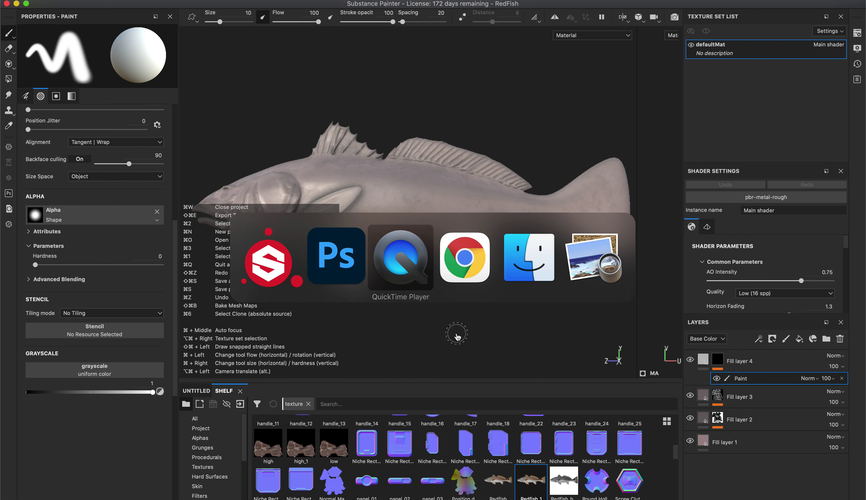
key("super+Tab")
key("super+Tab")
key("super+Tab")
key("super+Tab")
key("super+Tab")
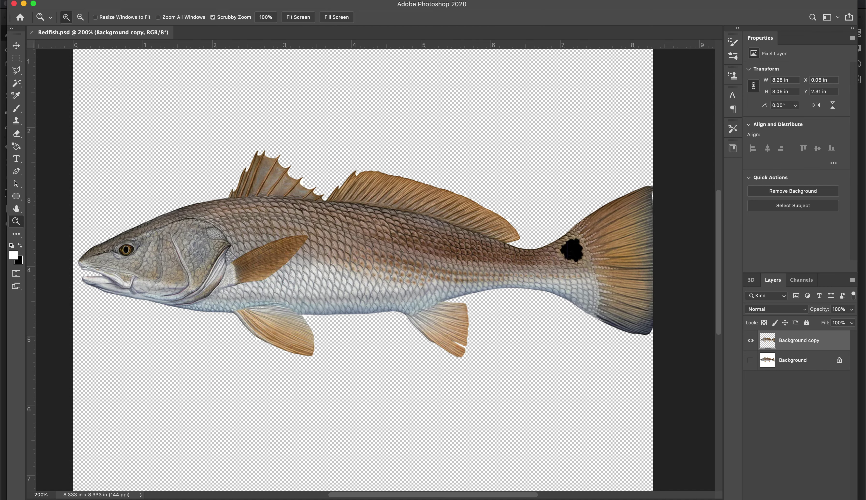
left_click(121, 0)
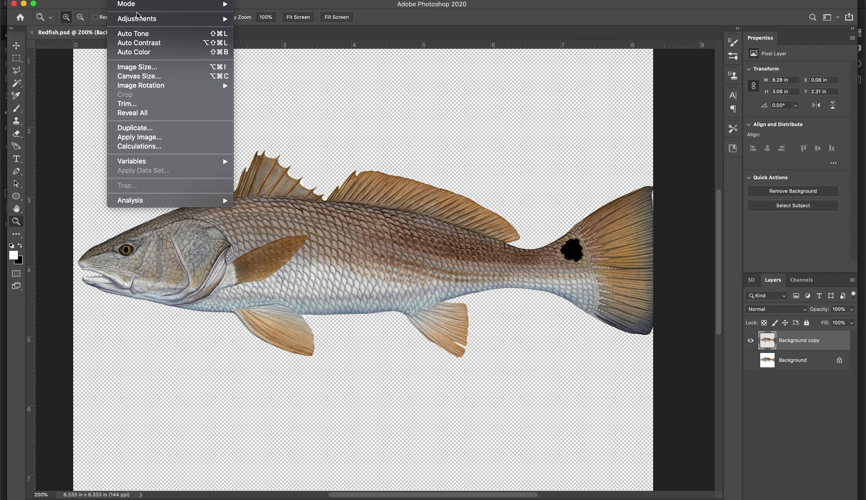
mouse_move(191, 5)
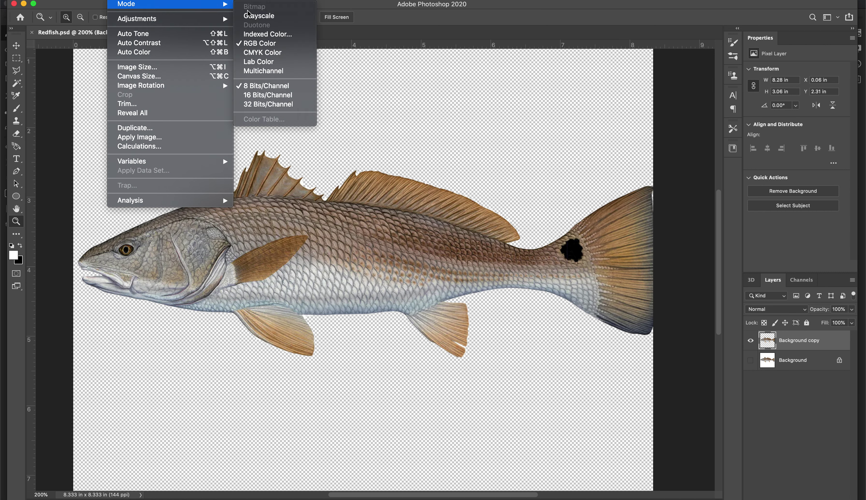
left_click(254, 16)
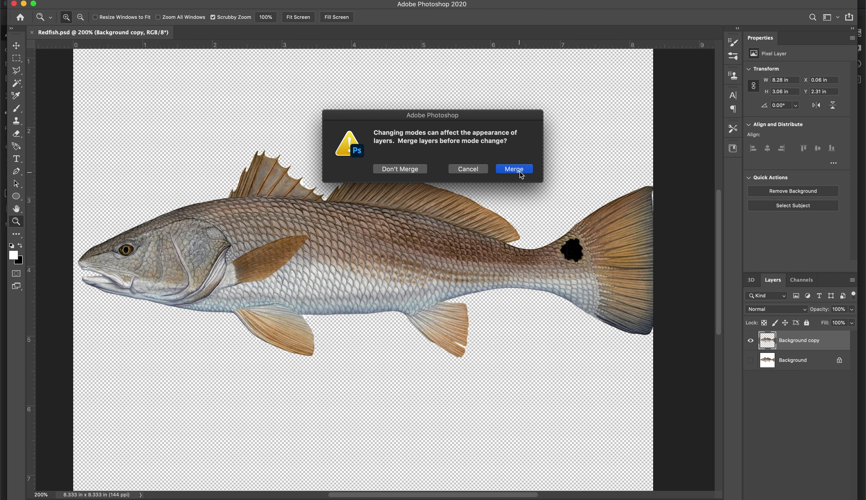
left_click(520, 171)
left_click(516, 184)
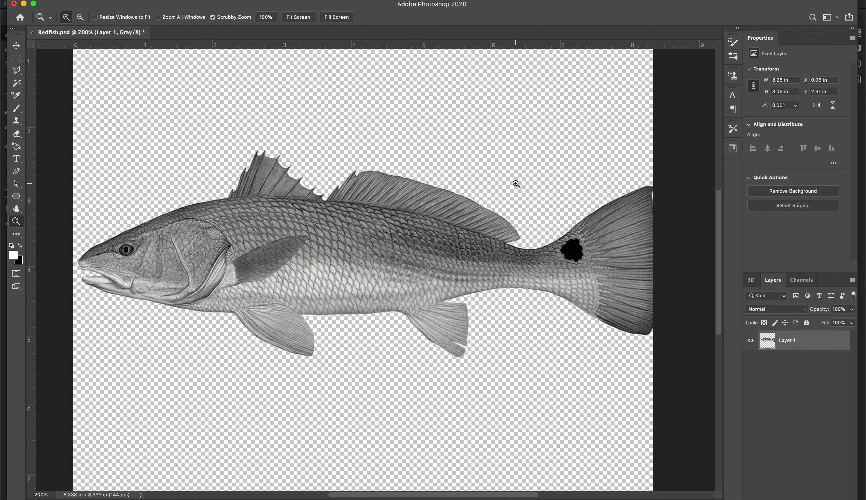
Save the grayscale image as a Photoshop file named Redfish b_w.psd in the support_textures folder.
left_click(128, 101)
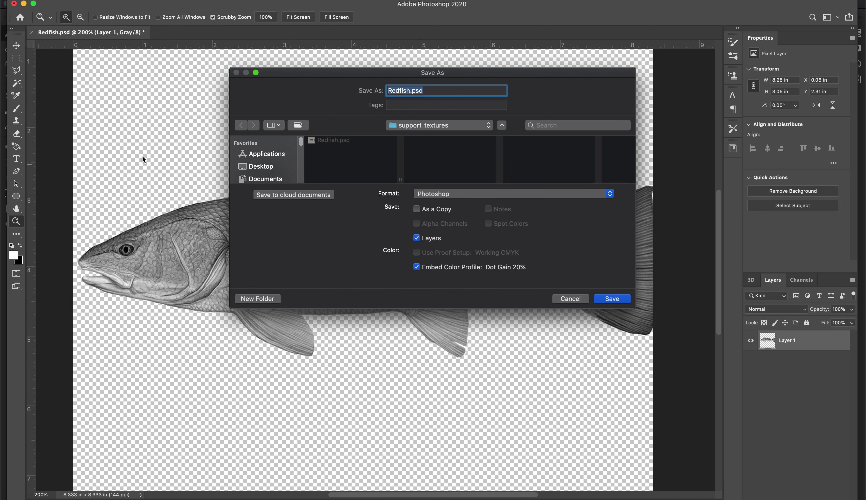
left_click(409, 91)
type("b-")
key("BackSpace")
type("_w")
left_click(619, 298)
left_click(551, 226)
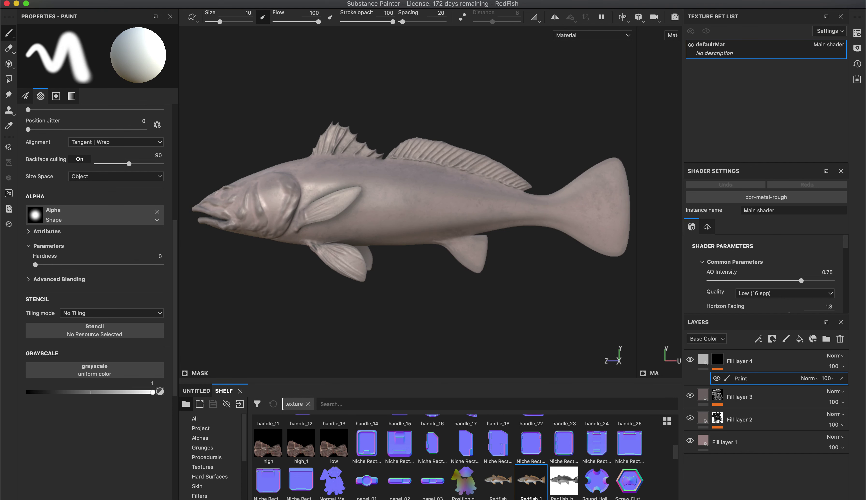
In Substance Painter, start a resource import and add Redfish b_w.psd from the support_textures folder.
left_click(103, 1)
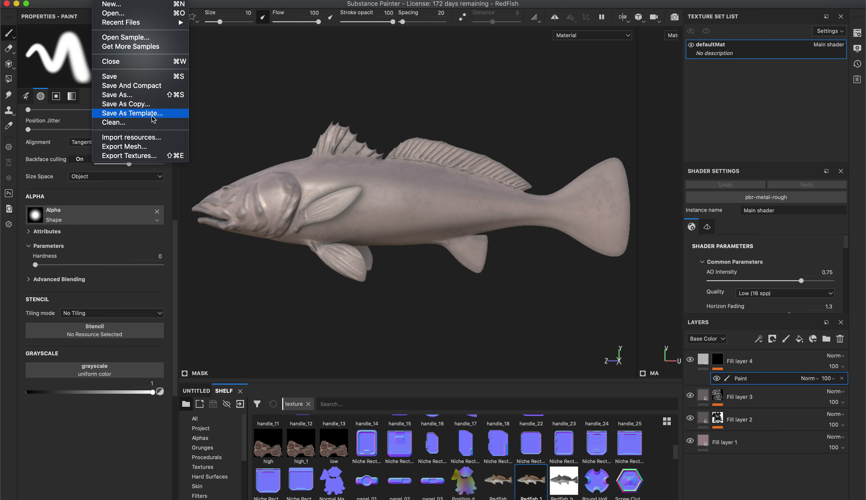
left_click(148, 138)
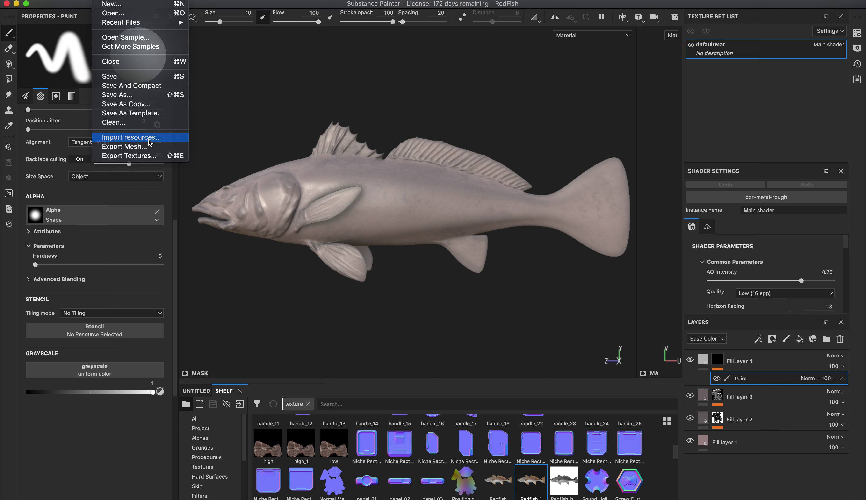
left_click(475, 123)
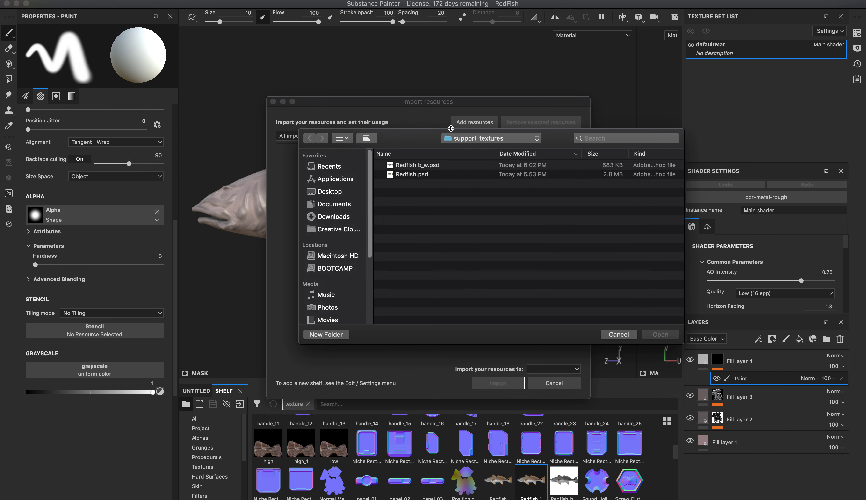
left_click(412, 166)
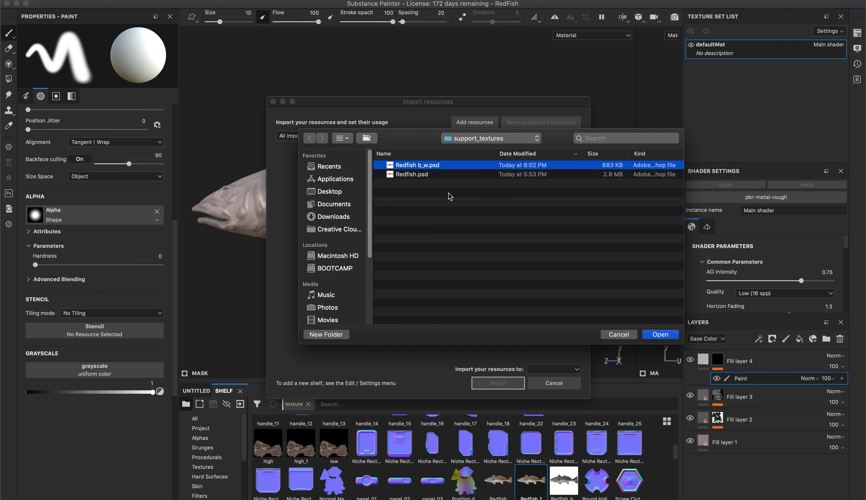
left_click(665, 334)
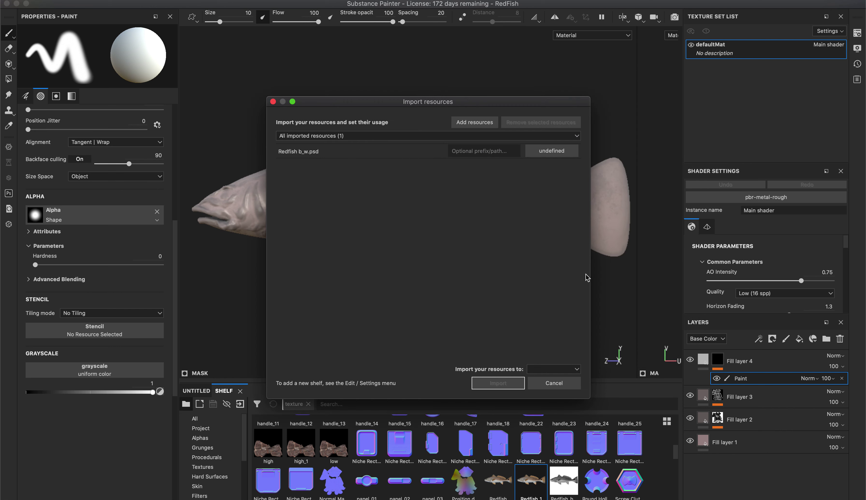
Set the usage of Redfish b_w.psd to texture and import it into the shelf 'shelf'.
left_click(546, 154)
left_click(564, 191)
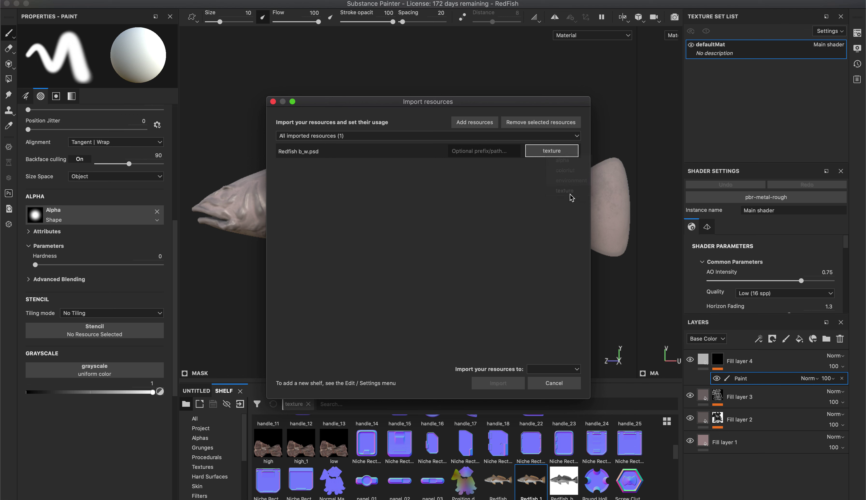
left_click(578, 370)
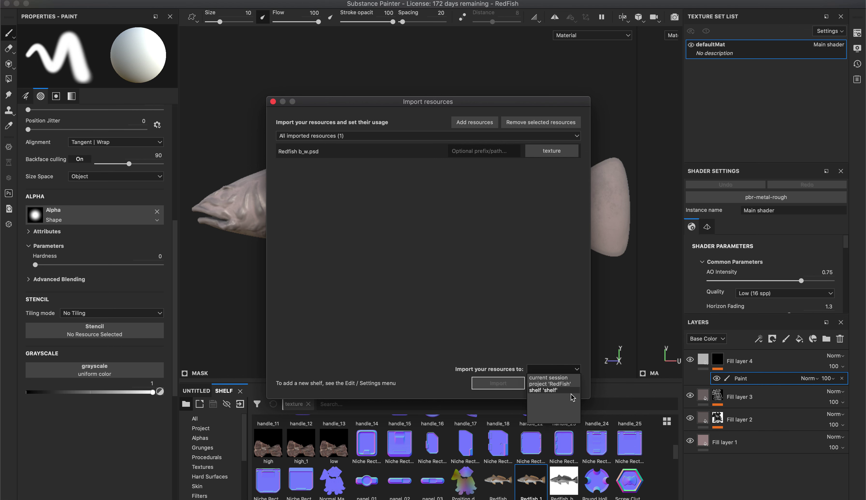
left_click(557, 390)
left_click(498, 384)
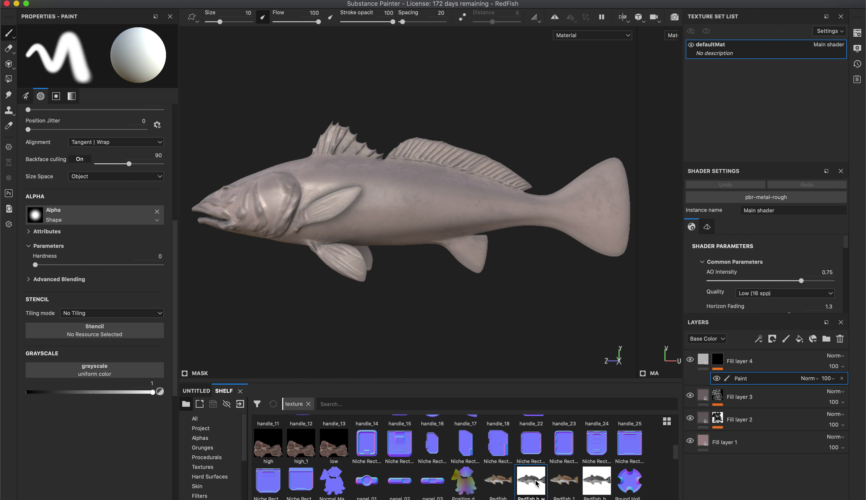
Activate the Projection tool for Fill layer 4's mask paint and assign the Redfish b_w texture as its grayscale image.
mouse_move(496, 481)
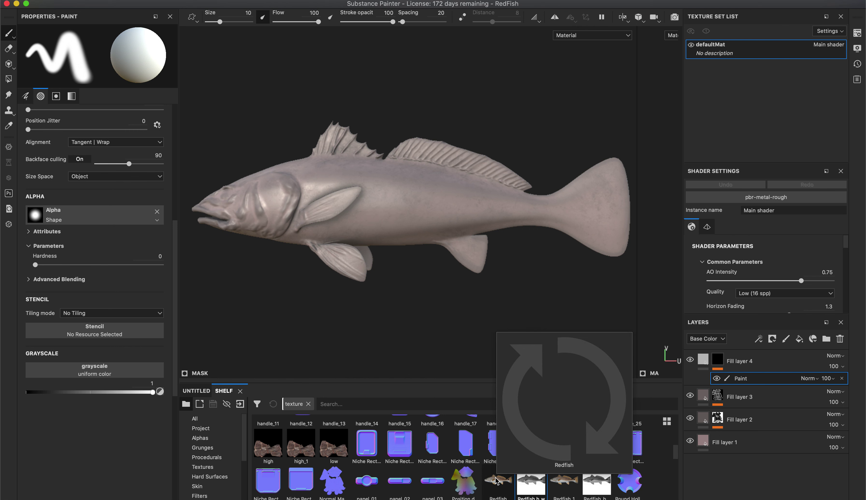
mouse_move(531, 487)
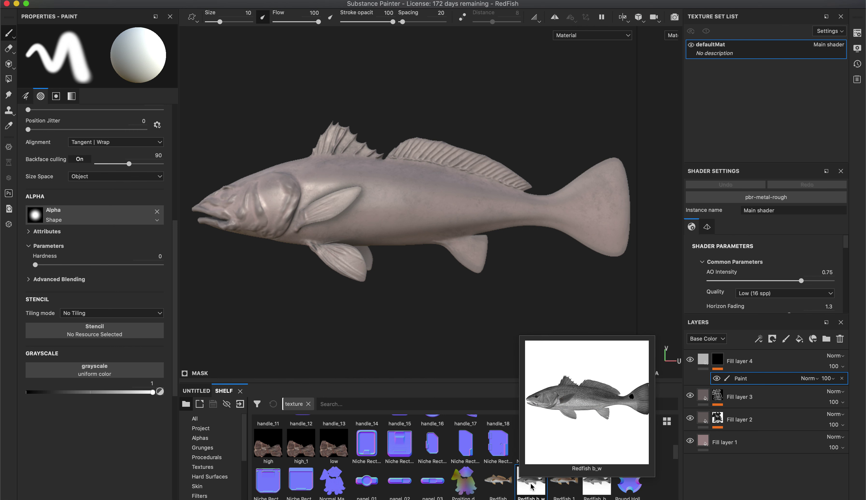
mouse_move(566, 495)
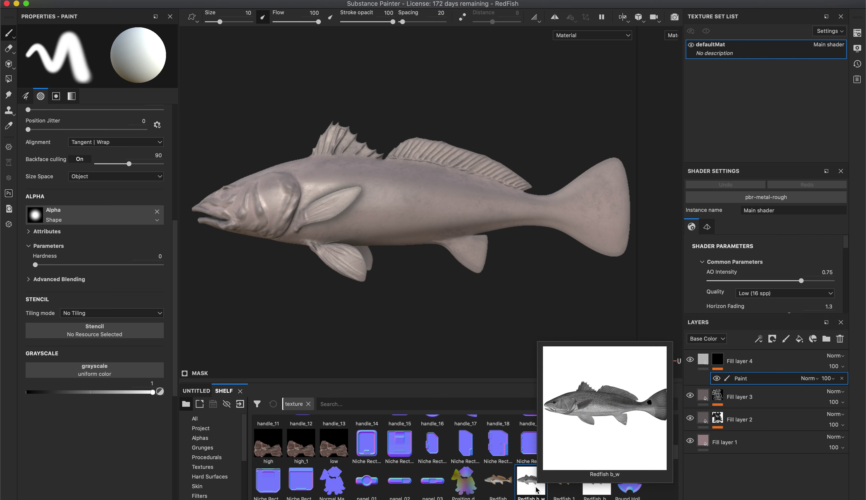
mouse_move(605, 494)
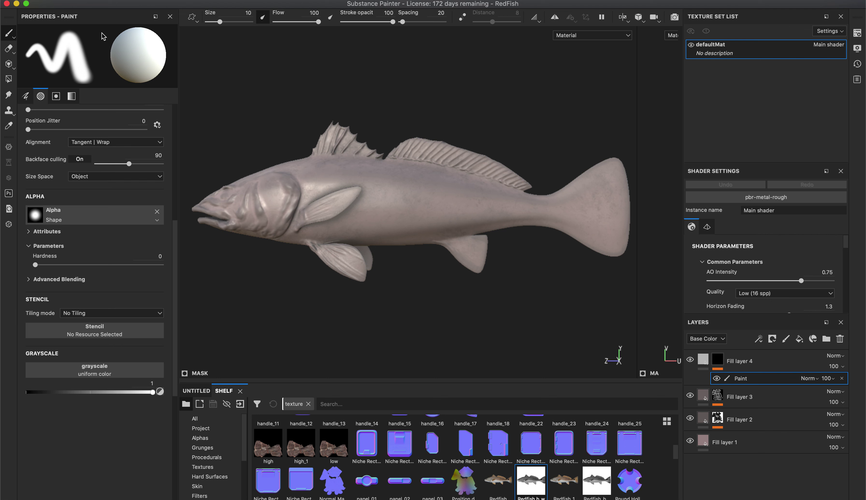
left_click(9, 65)
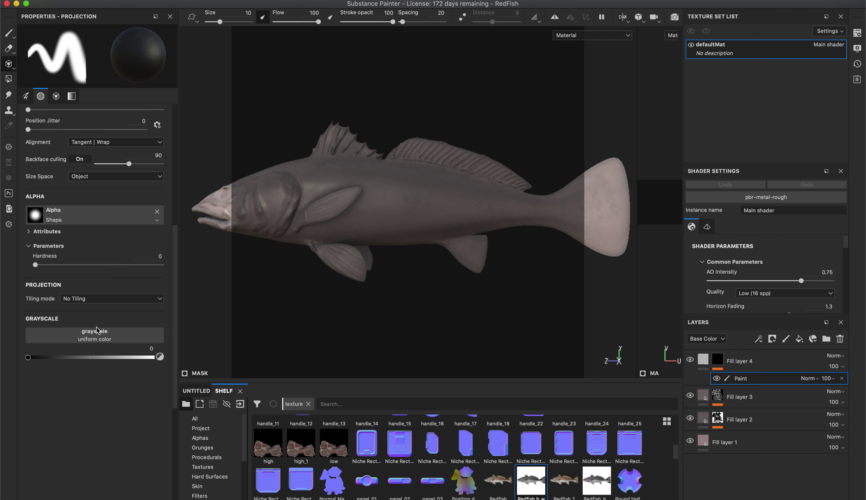
left_click_drag(526, 481, 91, 337)
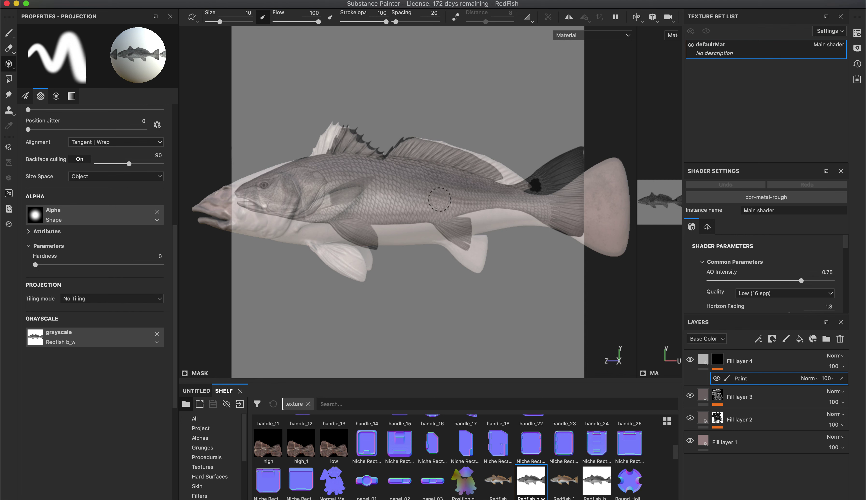
Align the 3D fish with the projected Redfish b_w image so the body, fins and tail match.
mouse_move(466, 236)
left_mouse_down("alt")
mouse_move(421, 228)
mouse_move(402, 208)
mouse_move(403, 173)
mouse_move(375, 184)
mouse_move(382, 182)
mouse_move(347, 176)
mouse_move(361, 182)
left_mouse_up("alt")
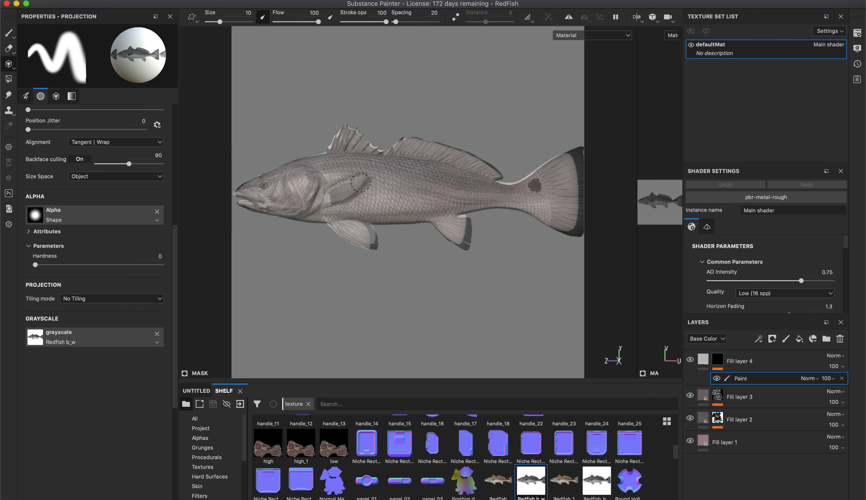
mouse_move(363, 180)
left_mouse_down("alt")
mouse_move(354, 182)
mouse_move(361, 179)
left_mouse_up("alt")
left_click_drag(418, 187, 425, 188, "alt")
middle_click_drag(409, 163, 409, 164)
mouse_move(409, 164)
right_mouse_down()
mouse_move(421, 159)
mouse_move(407, 159)
right_mouse_up()
middle_click_drag(407, 160, 407, 159)
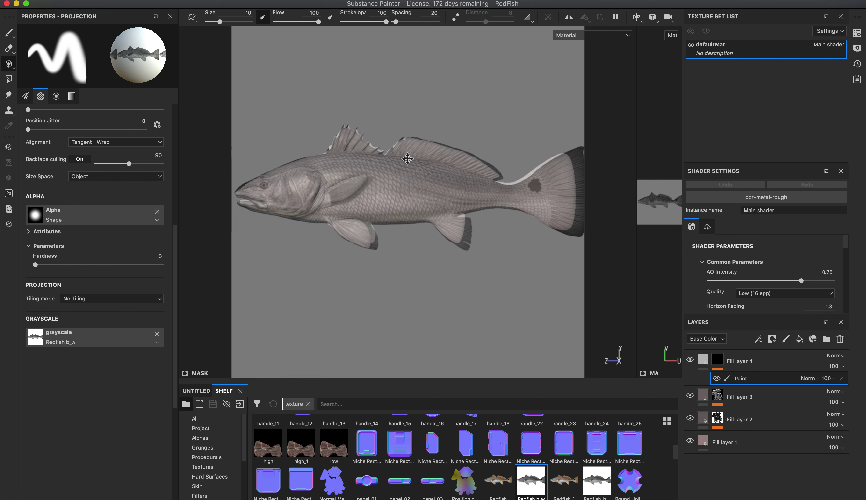
right_click_drag(409, 162, 408, 163)
middle_click_drag(407, 163, 411, 165)
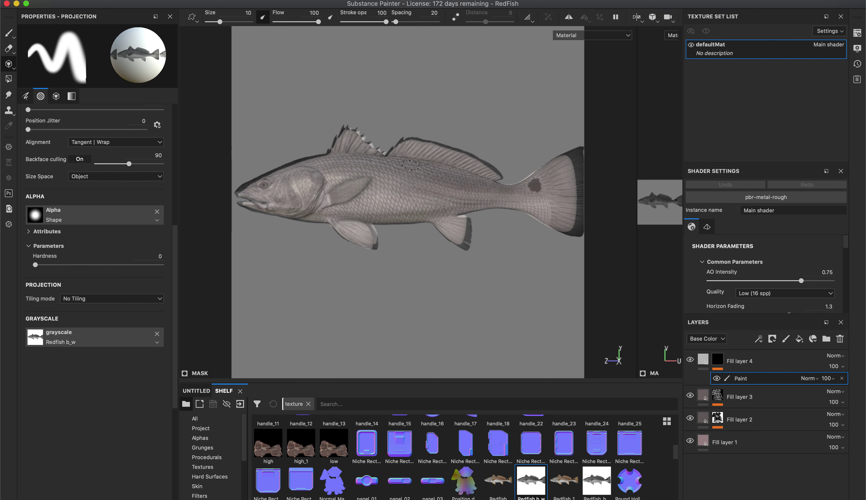
middle_click_drag(410, 165, 408, 163)
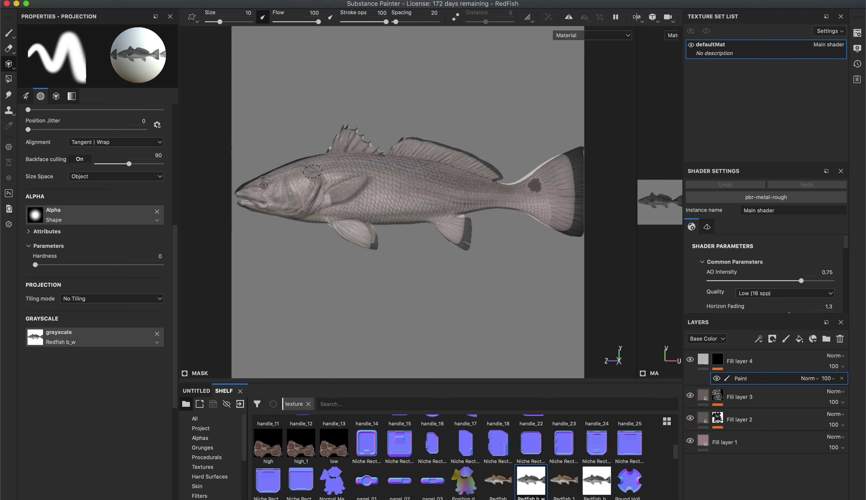
Paint the projected scale pattern onto the head and body in the mask, increasing the brush size to 17.37 for the rear half.
mouse_move(320, 165)
left_mouse_down()
mouse_move(285, 174)
mouse_move(303, 163)
mouse_move(245, 192)
mouse_move(304, 176)
mouse_move(284, 203)
mouse_move(335, 215)
mouse_move(314, 183)
mouse_move(340, 192)
mouse_move(296, 175)
mouse_move(350, 165)
mouse_move(326, 133)
left_mouse_up()
mouse_move(374, 146)
left_mouse_down()
mouse_move(361, 147)
mouse_move(384, 158)
mouse_move(354, 162)
mouse_move(435, 151)
mouse_move(500, 171)
mouse_move(436, 152)
mouse_move(459, 166)
mouse_move(351, 152)
mouse_move(358, 171)
mouse_move(392, 194)
mouse_move(347, 188)
mouse_move(359, 206)
left_mouse_up()
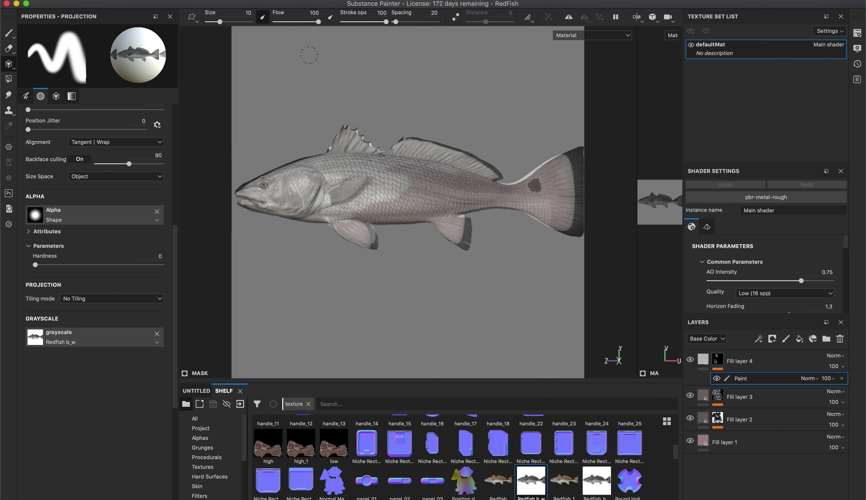
left_click_drag(221, 22, 225, 22)
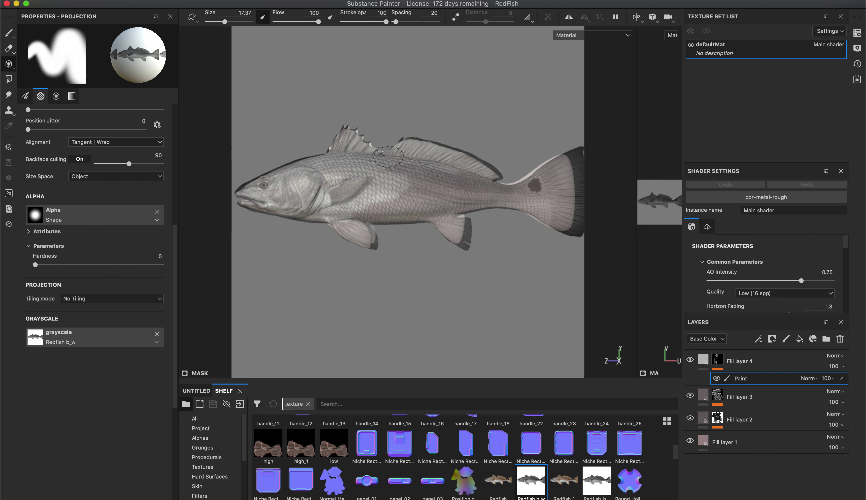
mouse_move(428, 183)
left_mouse_down()
mouse_move(436, 174)
mouse_move(544, 191)
mouse_move(565, 170)
mouse_move(539, 176)
mouse_move(543, 200)
mouse_move(557, 193)
mouse_move(558, 206)
mouse_move(383, 210)
mouse_move(358, 224)
mouse_move(403, 193)
mouse_move(451, 189)
left_mouse_up()
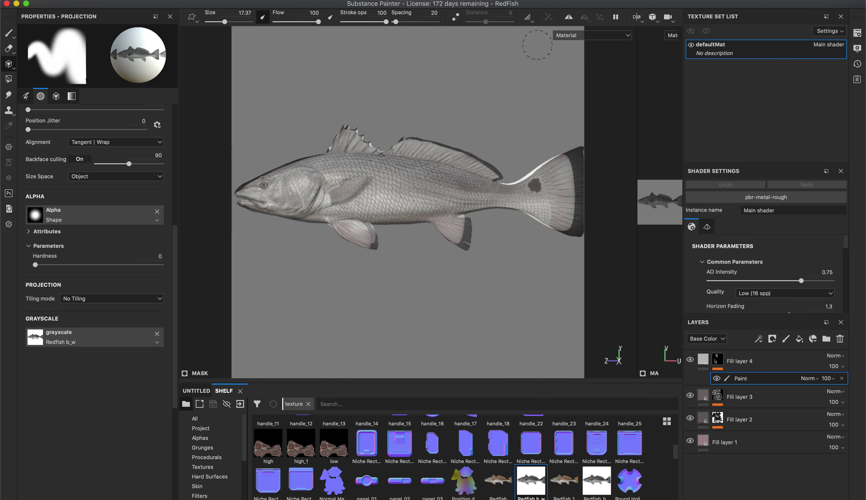
Turn on symmetry, project the pattern over the remaining fins and back, and return to the Paint tool to inspect the fish.
left_click(569, 17)
mouse_move(490, 164)
left_mouse_down()
mouse_move(349, 144)
mouse_move(365, 154)
mouse_move(249, 192)
mouse_move(357, 236)
mouse_move(358, 183)
mouse_move(559, 201)
mouse_move(495, 199)
mouse_move(464, 237)
mouse_move(406, 210)
mouse_move(556, 183)
mouse_move(470, 194)
mouse_move(450, 163)
mouse_move(562, 175)
mouse_move(546, 190)
mouse_move(406, 178)
mouse_move(365, 194)
mouse_move(354, 227)
mouse_move(295, 167)
mouse_move(256, 197)
mouse_move(370, 144)
mouse_move(348, 136)
mouse_move(376, 146)
left_mouse_up()
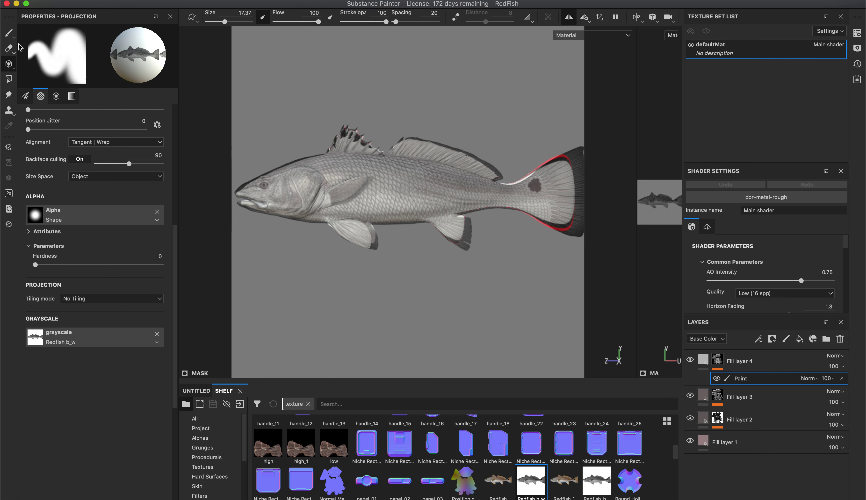
left_click(8, 33)
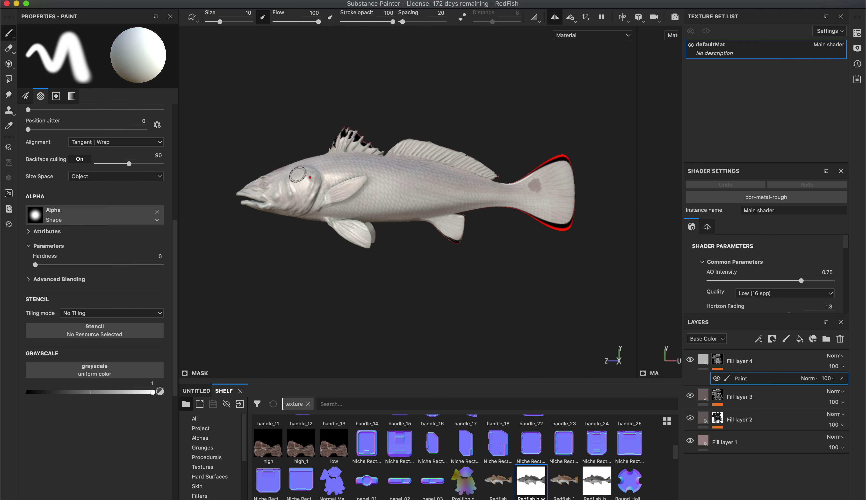
mouse_move(447, 276)
left_mouse_down("alt")
mouse_move(408, 290)
mouse_move(354, 288)
mouse_move(487, 331)
mouse_move(522, 354)
mouse_move(505, 345)
mouse_move(604, 323)
mouse_move(509, 319)
mouse_move(510, 311)
mouse_move(522, 325)
left_mouse_up("alt")
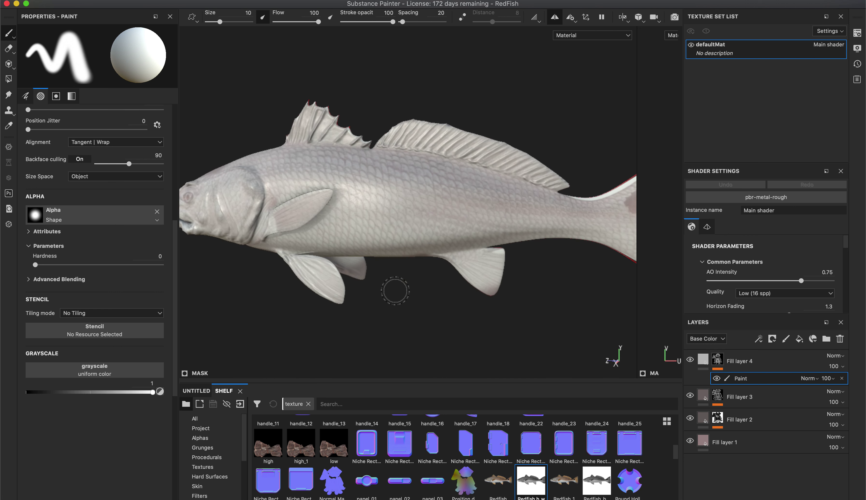
Set Fill layer 4's height to 0.3585 so its masked scale pattern gains relief.
left_click(720, 363)
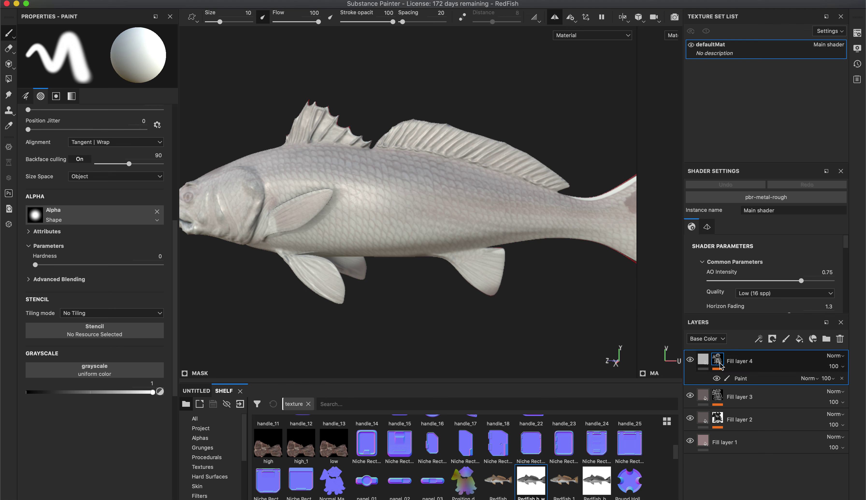
left_click(704, 361)
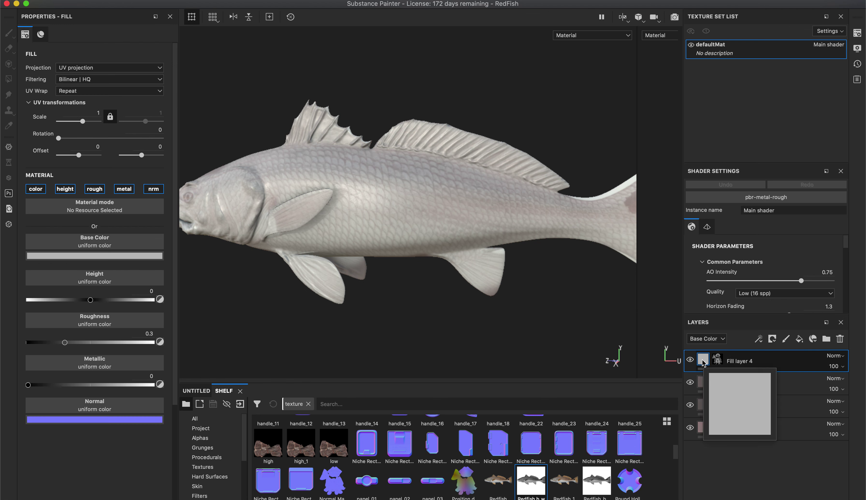
left_click_drag(97, 301, 113, 302)
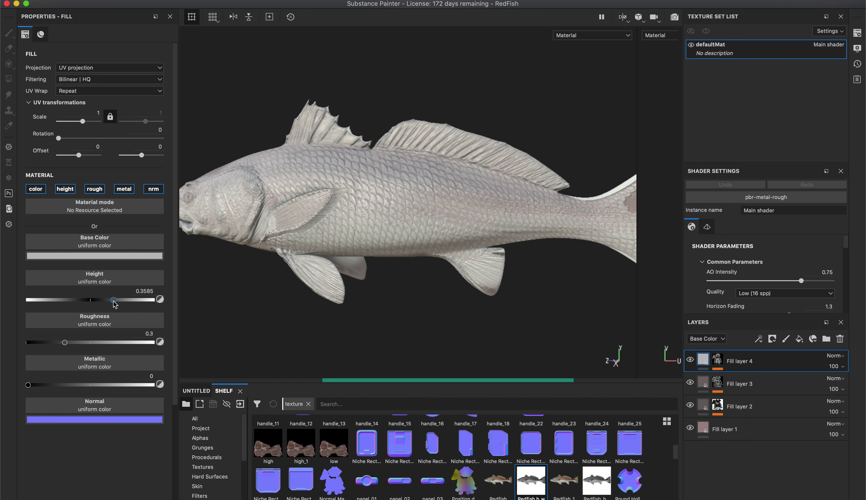
Examine the scale relief on the fish's body and fins under rotated environment lighting.
left_click_drag(412, 283, 317, 254, "alt")
right_click_drag(316, 255, 449, 228, "alt")
left_click_drag(448, 173, 446, 224, "alt")
scroll(446, 224, "down", 5)
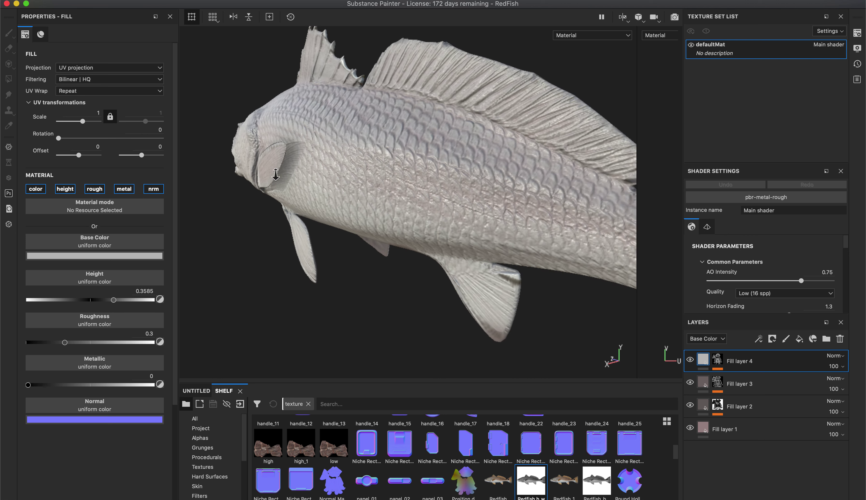
key("shift")
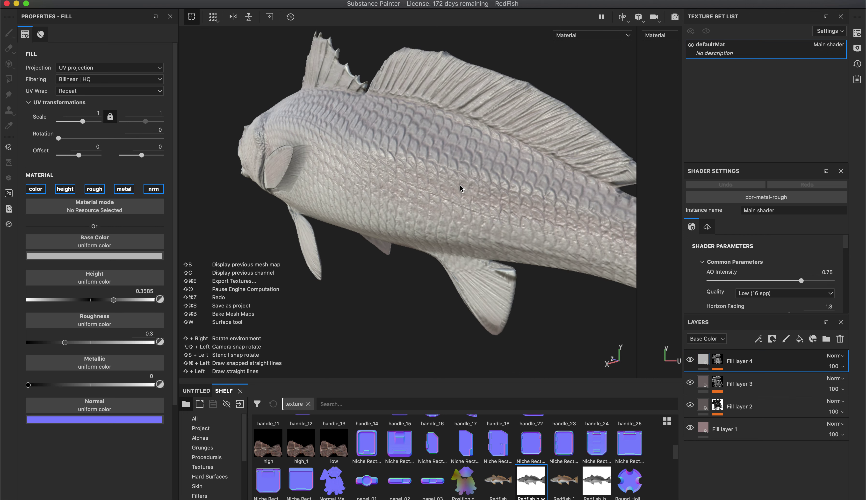
right_click_drag(461, 187, 443, 185, "shift")
left_click_drag(412, 196, 461, 253, "alt")
right_click_drag(461, 253, 423, 248, "alt")
left_click_drag(423, 248, 427, 277, "alt")
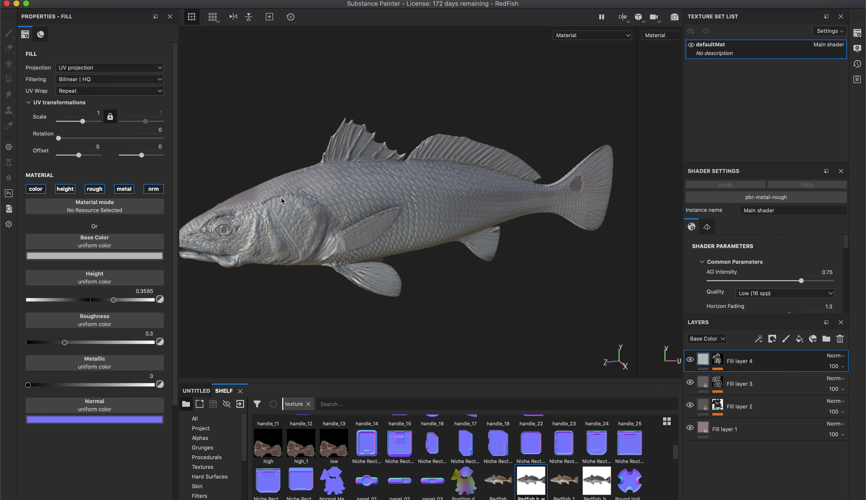
Examine the relief on the head and along the whole side profile of the fish.
left_click_drag(275, 231, 316, 203, "alt")
scroll(326, 194, "up", 3)
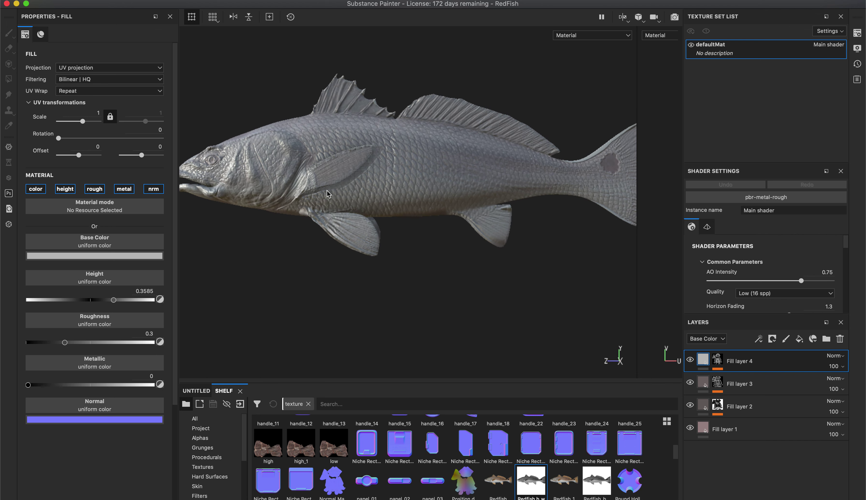
scroll(407, 232, "down", 3)
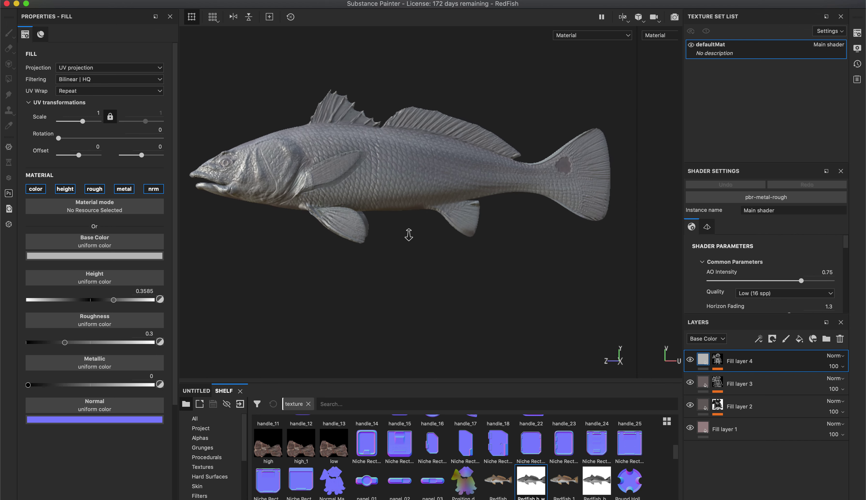
left_click_drag(407, 227, 533, 294, "alt")
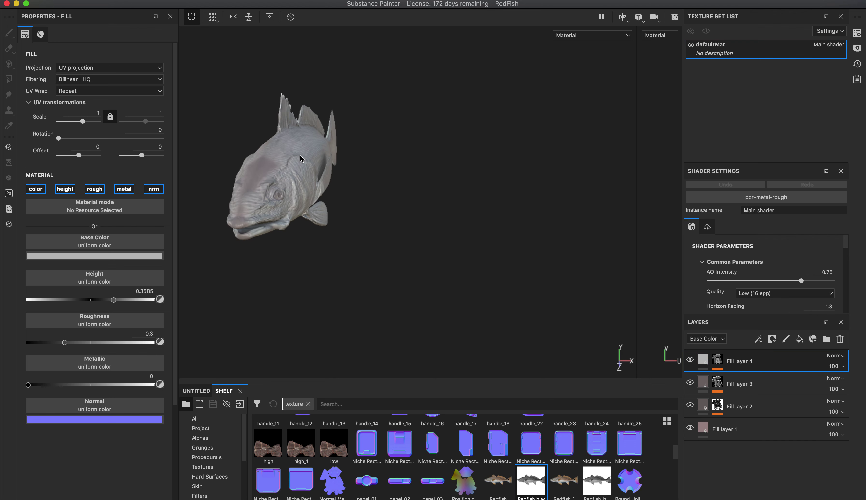
left_click_drag(302, 158, 252, 173, "alt")
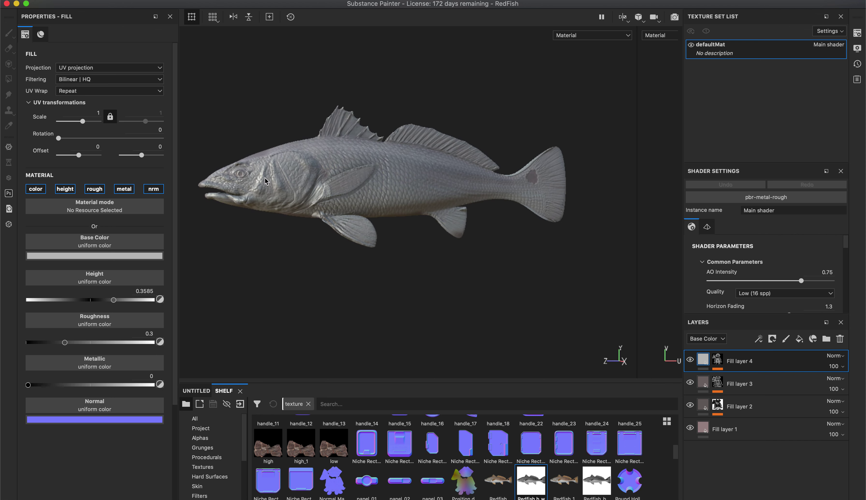
left_click_drag(506, 292, 432, 288, "alt")
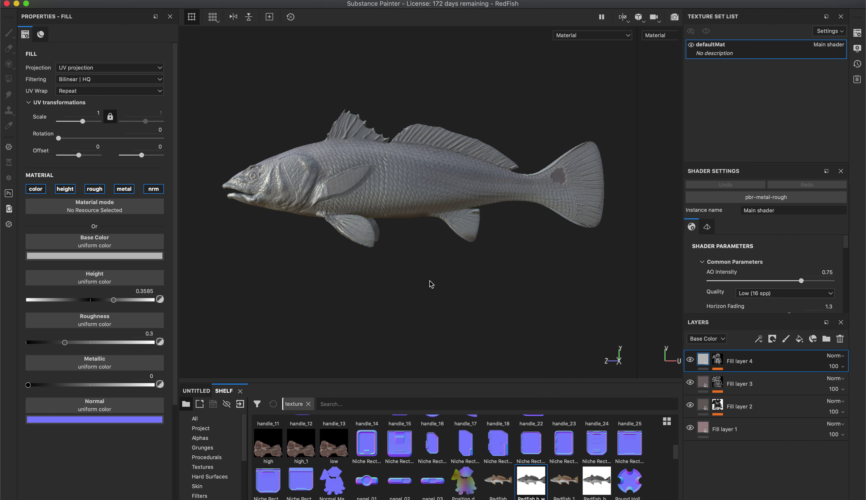
mouse_move(484, 258)
middle_mouse_down("alt")
mouse_move(452, 265)
mouse_move(471, 268)
middle_mouse_up("alt")
left_click_drag(404, 271, 441, 271, "alt")
middle_click_drag(453, 288, 431, 286, "alt")
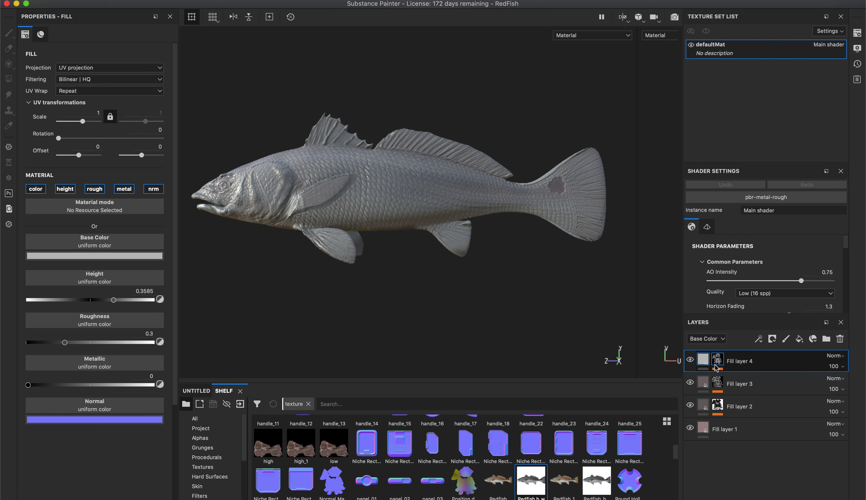
Add an empty paint layer above Fill layer 4 and activate the Projection tool for it.
left_click(799, 339)
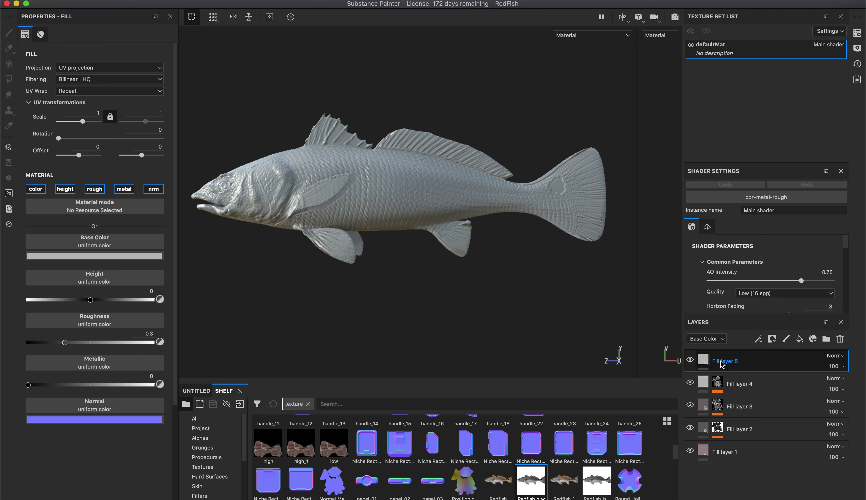
key("Delete")
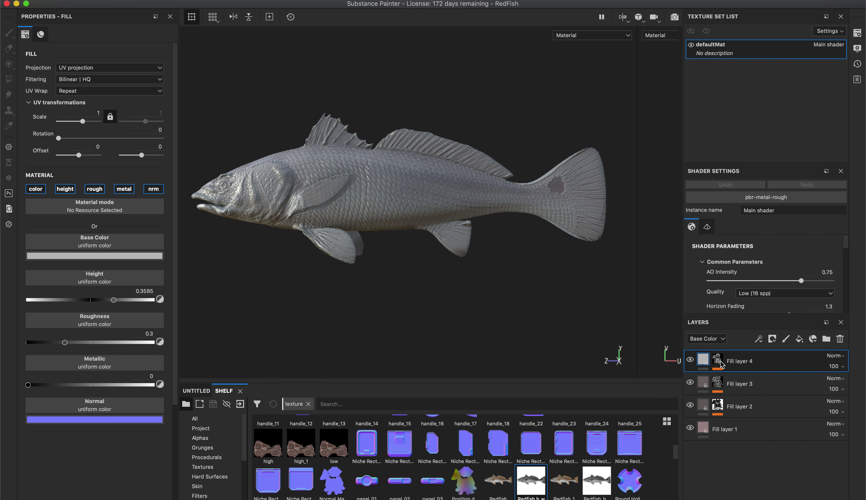
left_click(787, 340)
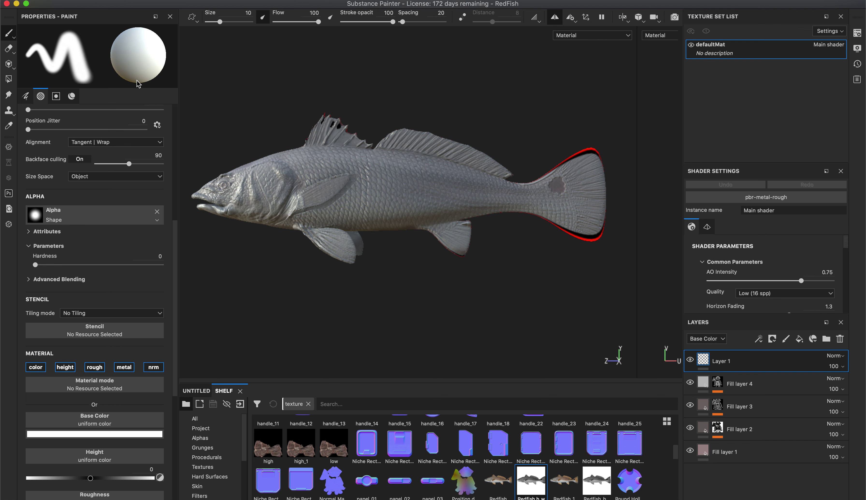
left_click(9, 65)
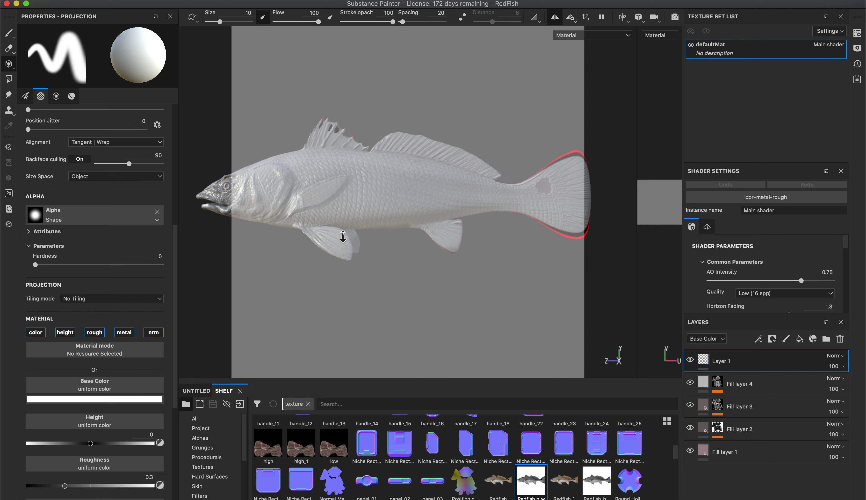
Fit the fish to the projection area and assign the Redfish_1 texture as the projected base color.
right_click_drag(342, 236, 281, 218, "alt")
middle_click_drag(290, 217, 316, 218, "alt")
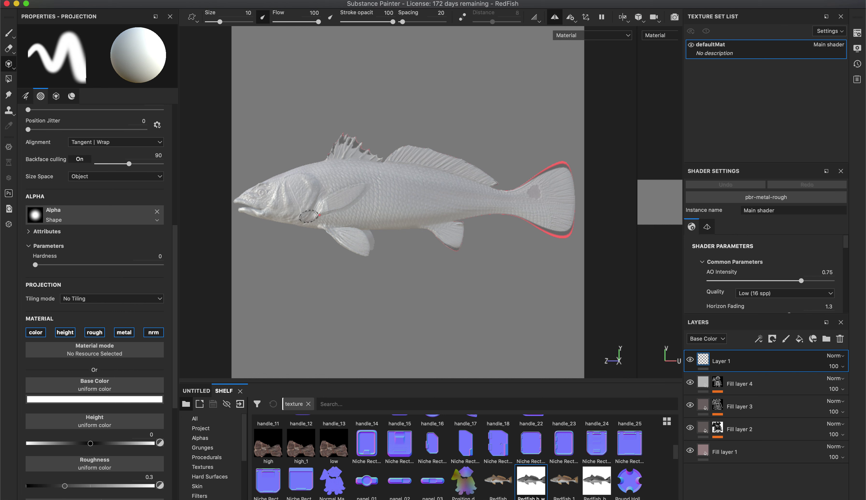
left_click(566, 488)
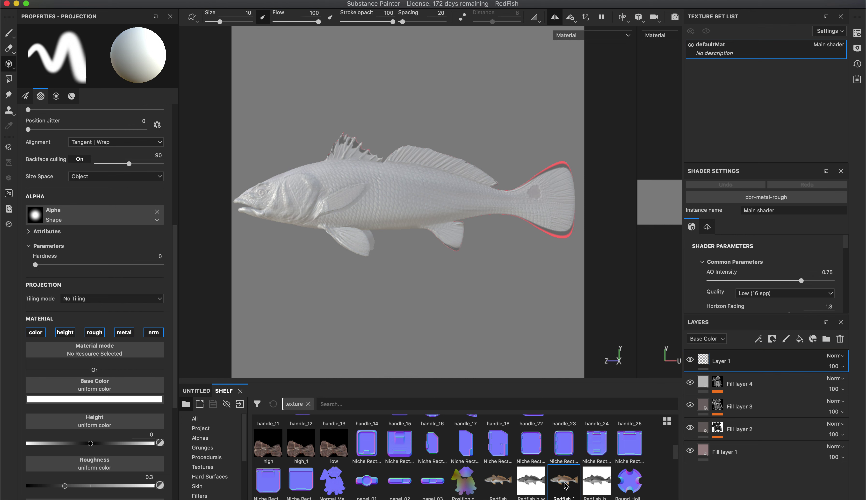
mouse_move(566, 485)
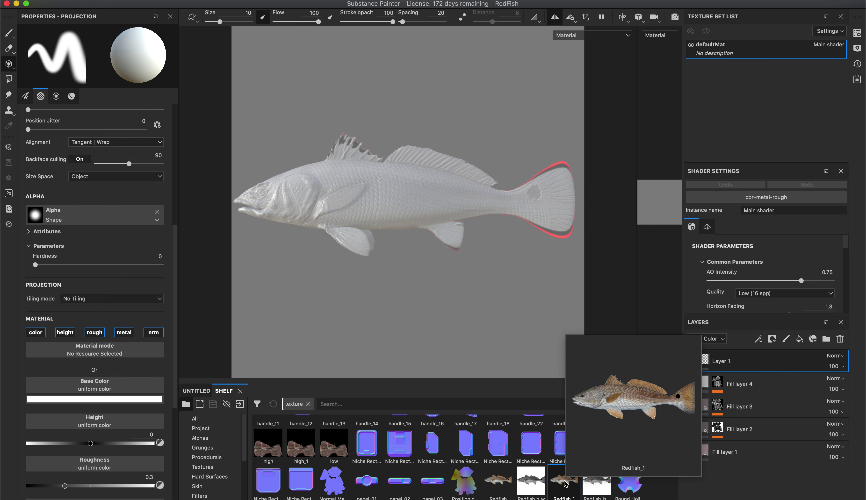
mouse_move(502, 485)
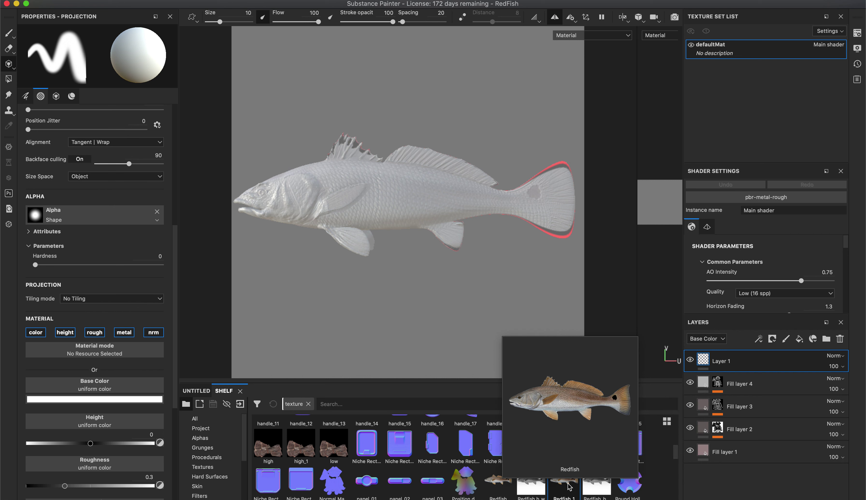
left_click_drag(568, 486, 124, 392)
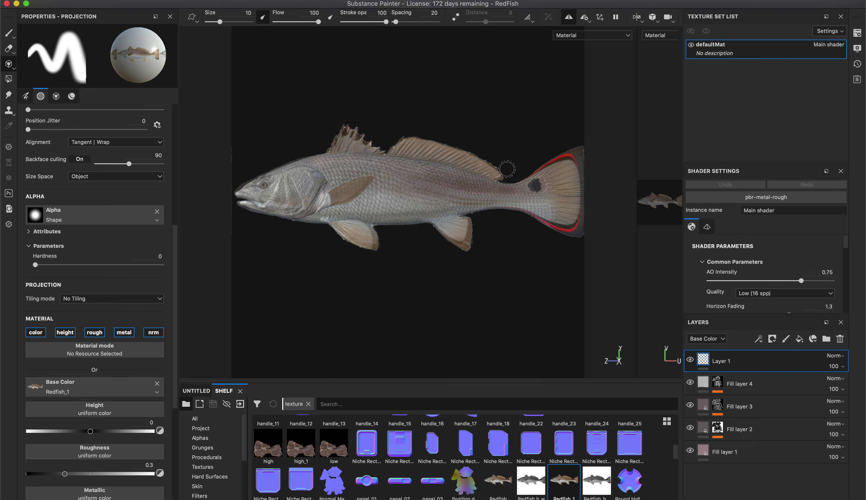
Set the brush size to 15.58 and project the Redfish_1 colors onto the head, body, fins and tail on Layer 1.
left_click_drag(222, 23, 226, 23)
mouse_move(340, 140)
left_mouse_down()
mouse_move(343, 131)
mouse_move(373, 152)
mouse_move(324, 167)
mouse_move(384, 157)
mouse_move(349, 151)
mouse_move(297, 164)
left_mouse_up()
mouse_move(392, 150)
left_mouse_down()
mouse_move(414, 147)
mouse_move(492, 179)
mouse_move(406, 157)
mouse_move(272, 185)
mouse_move(261, 200)
mouse_move(285, 207)
mouse_move(296, 172)
mouse_move(314, 195)
mouse_move(336, 182)
mouse_move(315, 213)
mouse_move(368, 241)
left_mouse_up()
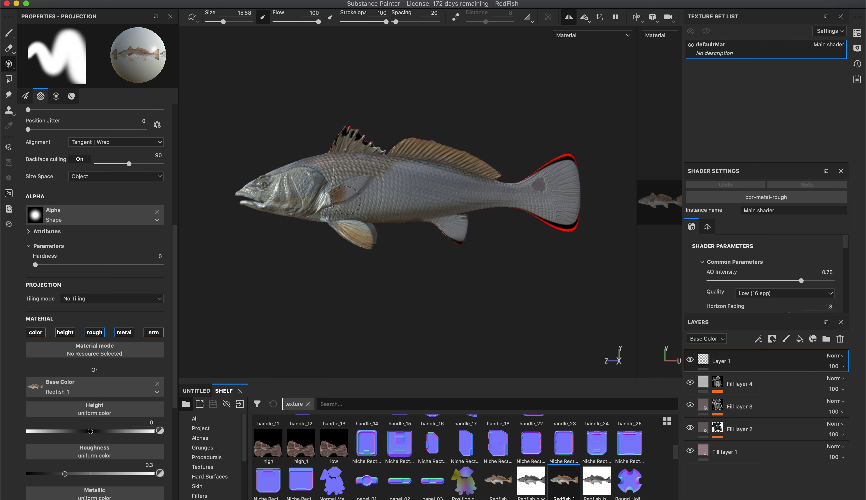
left_click_drag(346, 200, 369, 171)
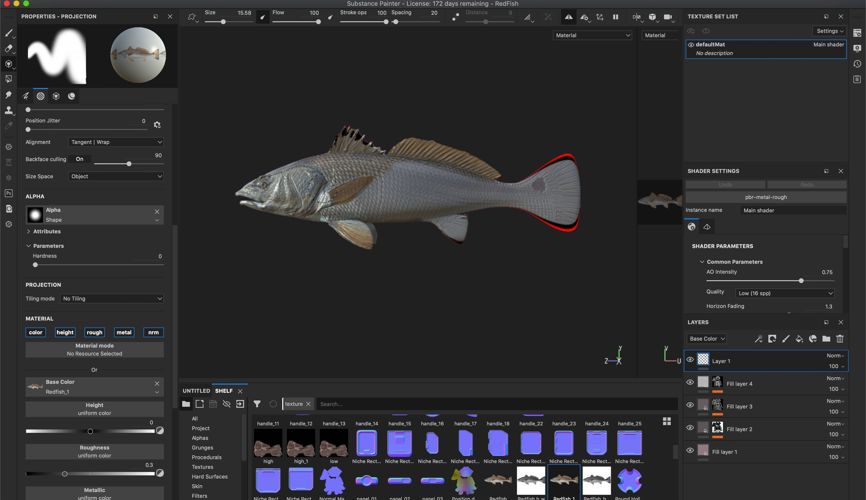
mouse_move(385, 172)
left_mouse_down()
mouse_move(467, 182)
mouse_move(428, 169)
mouse_move(514, 186)
mouse_move(581, 163)
left_mouse_up()
mouse_move(578, 222)
left_mouse_down()
mouse_move(574, 184)
mouse_move(564, 209)
mouse_move(549, 193)
mouse_move(546, 207)
mouse_move(389, 199)
mouse_move(440, 189)
mouse_move(344, 189)
left_mouse_up()
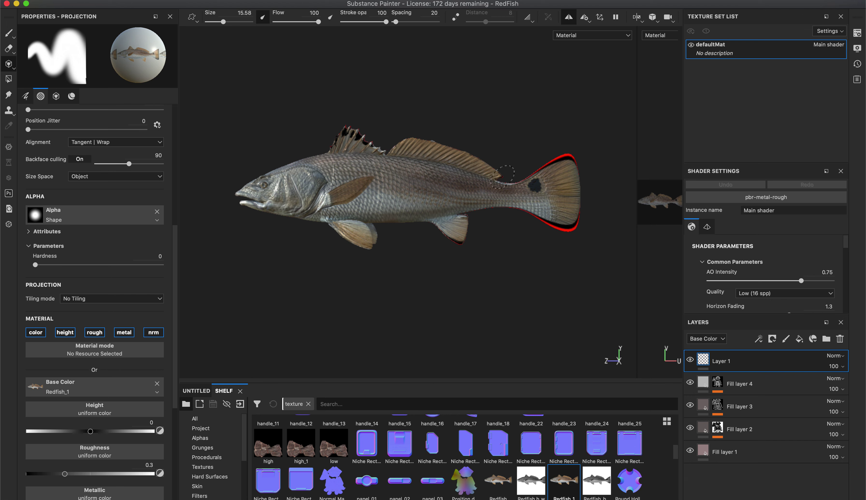
left_click(240, 191)
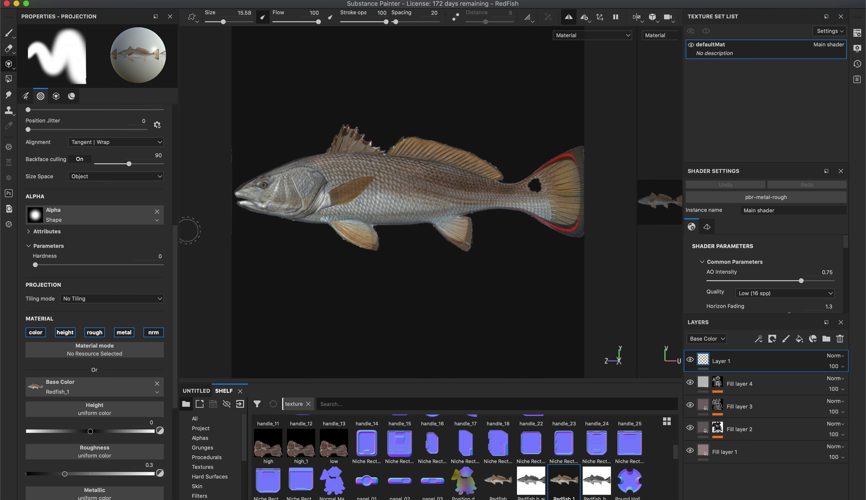
Return to the Paint tool and examine the projected colors on the fish from the front under rotated lighting.
left_click(8, 33)
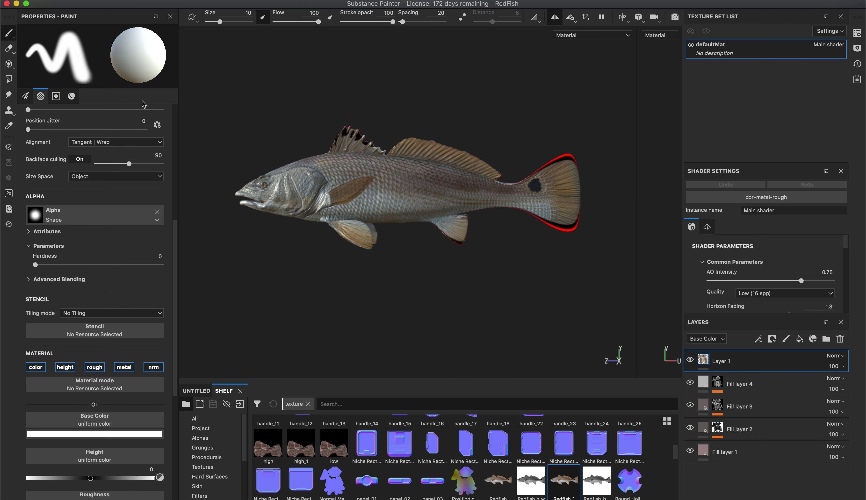
left_click_drag(437, 316, 377, 303, "alt")
right_click_drag(348, 295, 562, 324, "alt")
right_click_drag(465, 300, 528, 295, "alt")
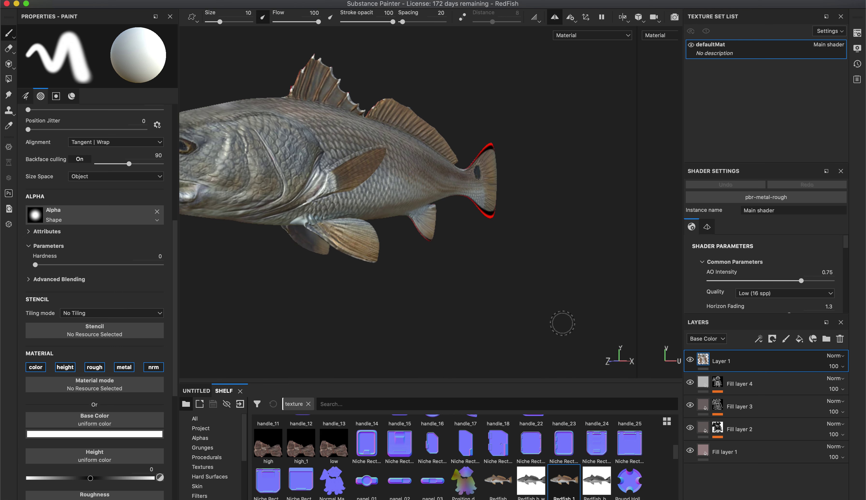
left_click_drag(529, 295, 464, 300, "alt")
right_click_drag(506, 301, 464, 296, "shift")
mouse_move(485, 304)
left_mouse_down("alt")
mouse_move(493, 296)
mouse_move(429, 296)
mouse_move(491, 309)
left_mouse_up("alt")
mouse_move(491, 309)
right_mouse_down("shift")
mouse_move(495, 304)
mouse_move(485, 304)
right_mouse_up("shift")
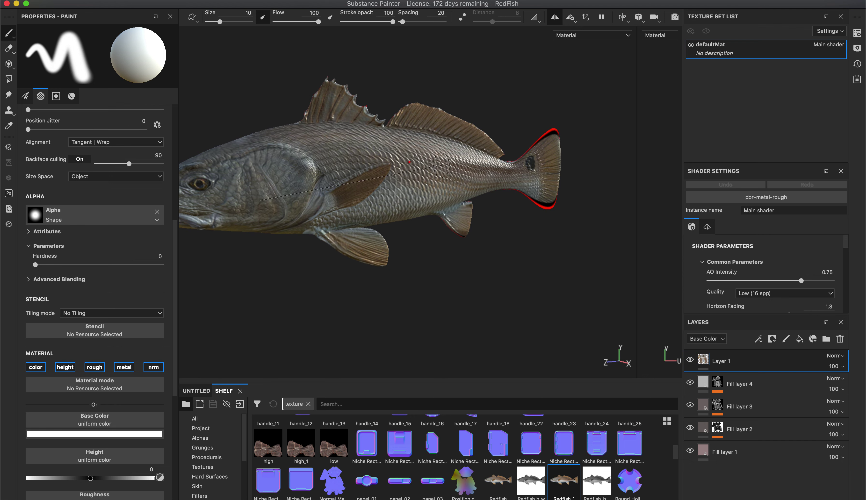
right_click_drag(526, 273, 481, 226, "shift")
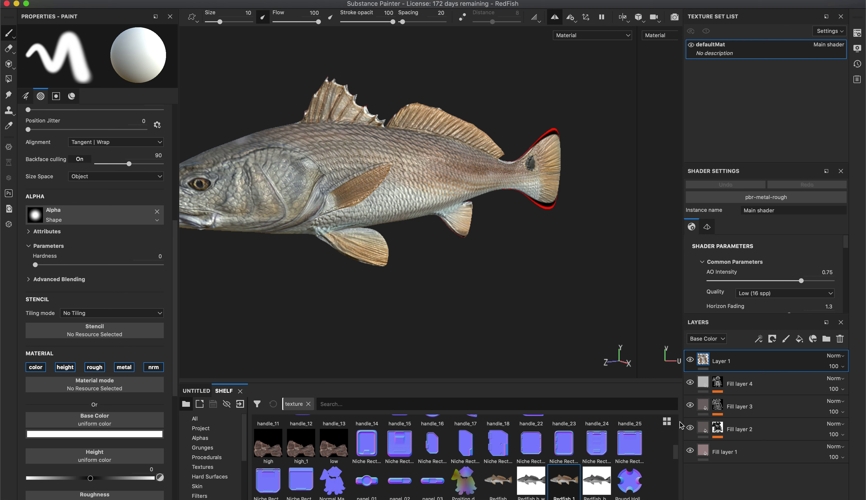
right_click_drag(446, 300, 457, 279, "shift")
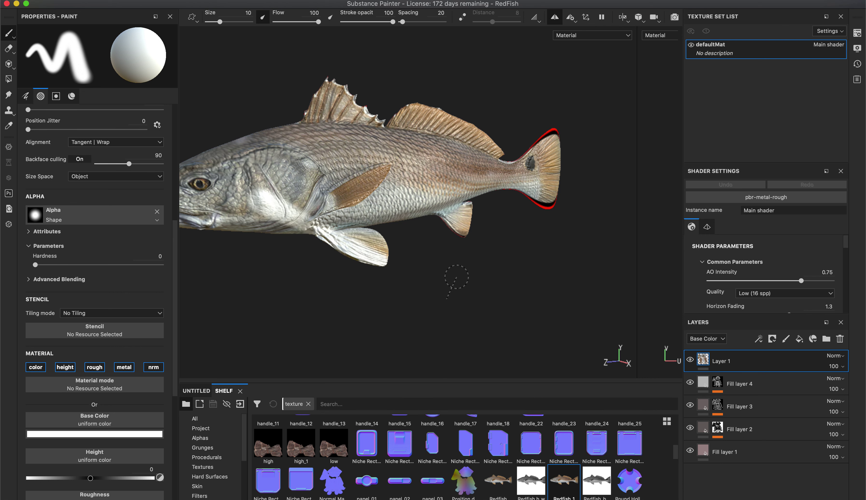
mouse_move(485, 301)
right_mouse_down("shift")
mouse_move(446, 296)
mouse_move(458, 297)
right_mouse_up("shift")
Turn off symmetry and examine the colored scales and fins along the fish's side up close.
left_click_drag(461, 302, 394, 296, "alt")
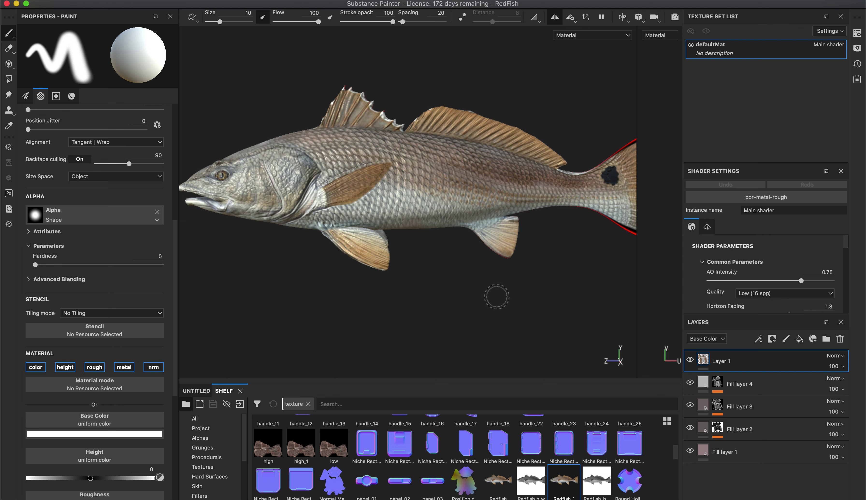
middle_click_drag(428, 312, 448, 296, "alt")
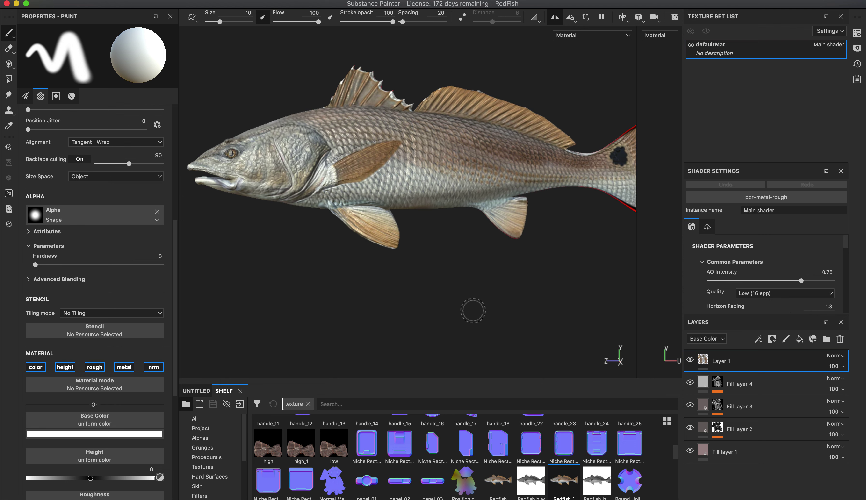
mouse_move(473, 310)
left_mouse_down("alt")
mouse_move(436, 306)
mouse_move(663, 309)
mouse_move(494, 314)
left_mouse_up("alt")
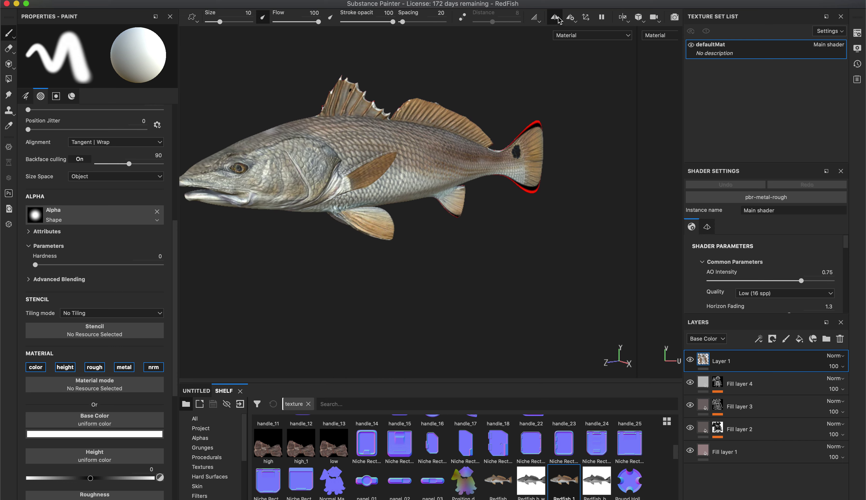
mouse_move(483, 265)
left_mouse_down("alt")
mouse_move(488, 286)
mouse_move(676, 283)
mouse_move(526, 332)
mouse_move(385, 278)
left_mouse_up("alt")
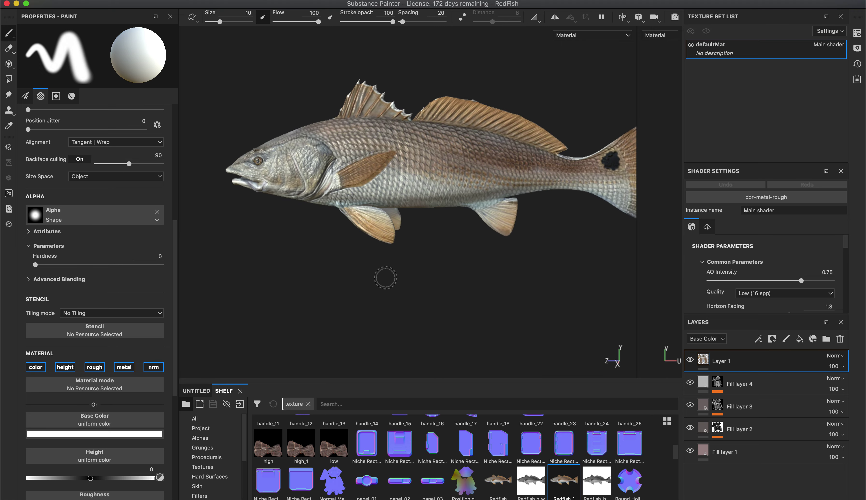
right_click_drag(361, 263, 487, 244, "alt")
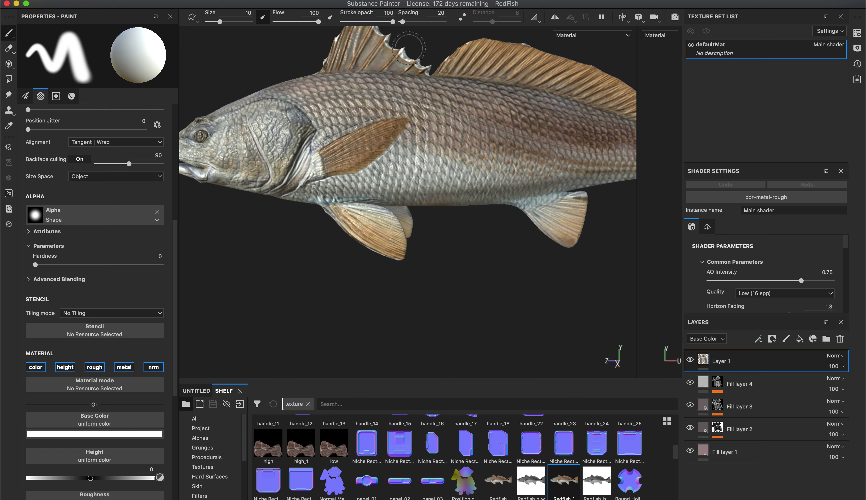
Examine the projected colors on the fish's rear flank, top of the head and whole body from several angles.
left_click_drag(358, 306, 436, 242, "alt")
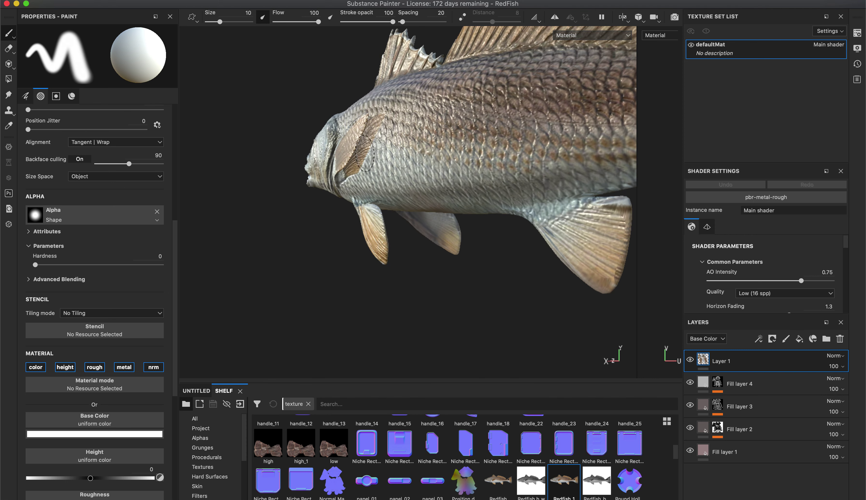
left_click_drag(289, 232, 486, 257, "alt")
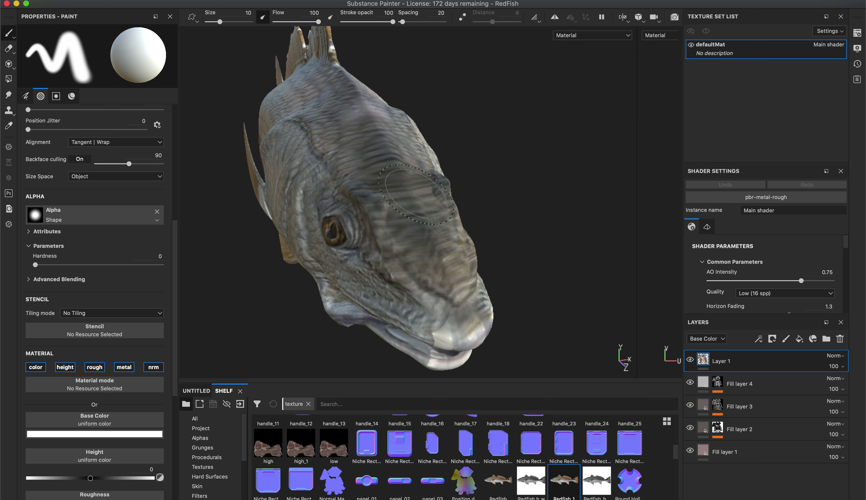
left_click_drag(549, 209, 313, 188, "alt")
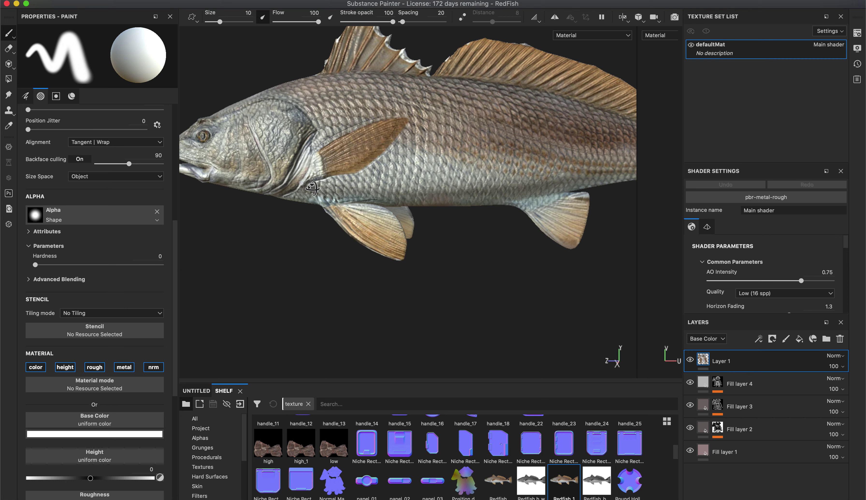
right_click_drag(499, 300, 360, 267, "alt")
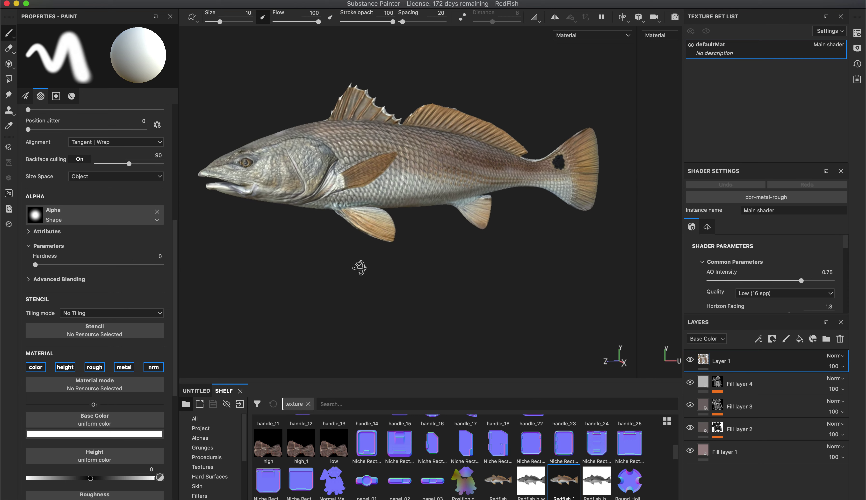
mouse_move(360, 268)
left_mouse_down("alt")
mouse_move(323, 245)
mouse_move(331, 253)
mouse_move(400, 237)
mouse_move(329, 265)
mouse_move(395, 278)
mouse_move(491, 271)
mouse_move(489, 280)
left_mouse_up("alt")
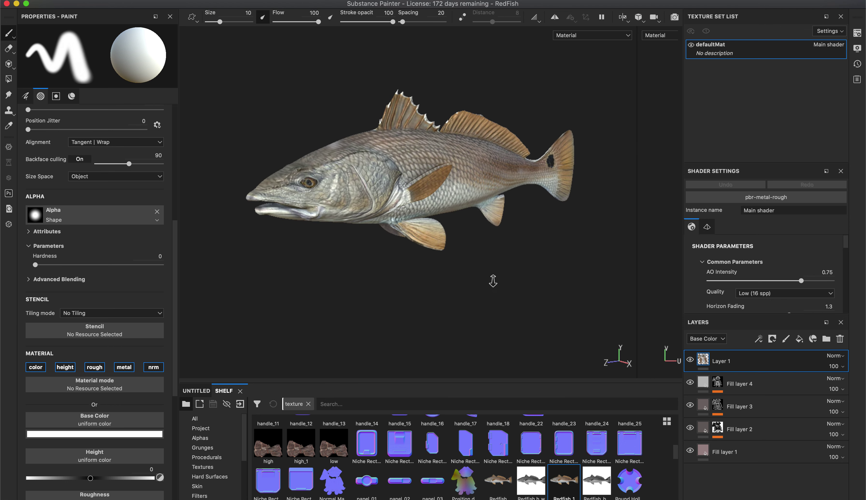
right_click_drag(494, 281, 580, 280, "alt")
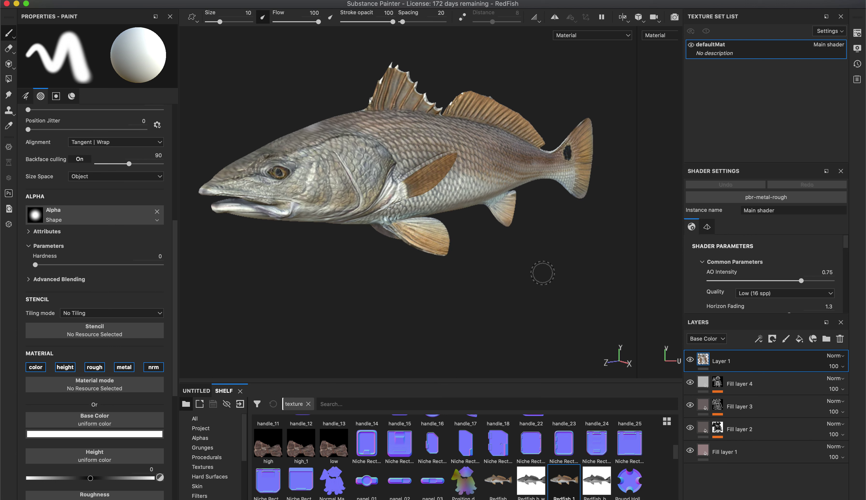